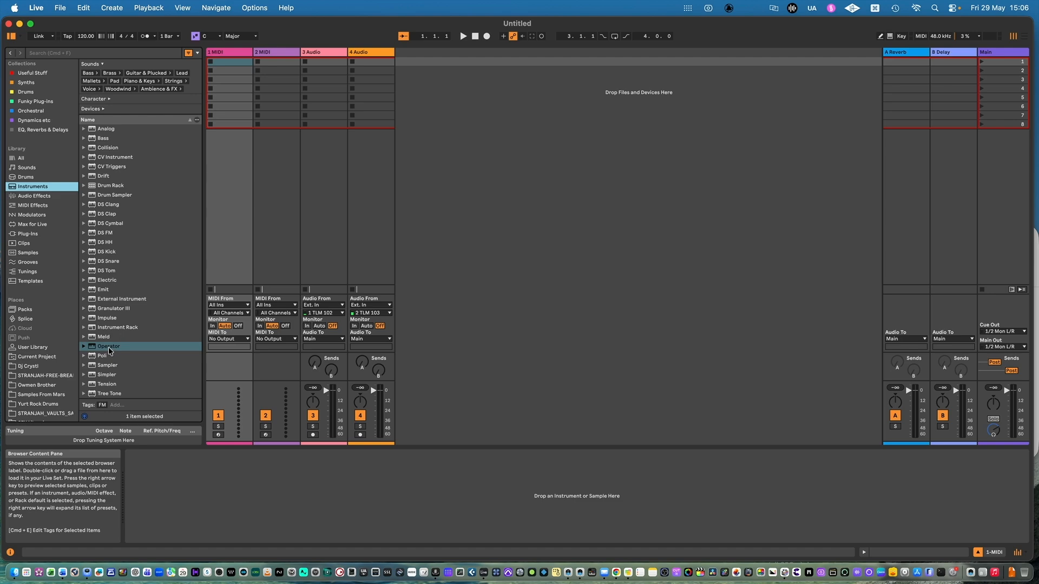
Step: Load Operator onto the first MIDI track and shape oscillator A's envelope with a 1.47 s decay and -inf dB sustain
left_click_drag(109, 347, 197, 486)
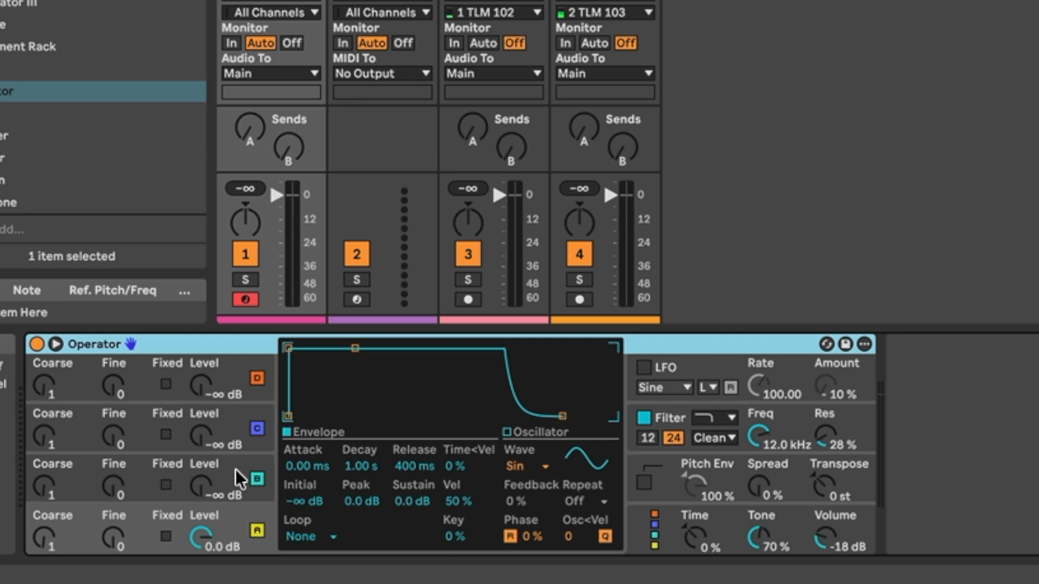
left_click(232, 468)
left_click(231, 422)
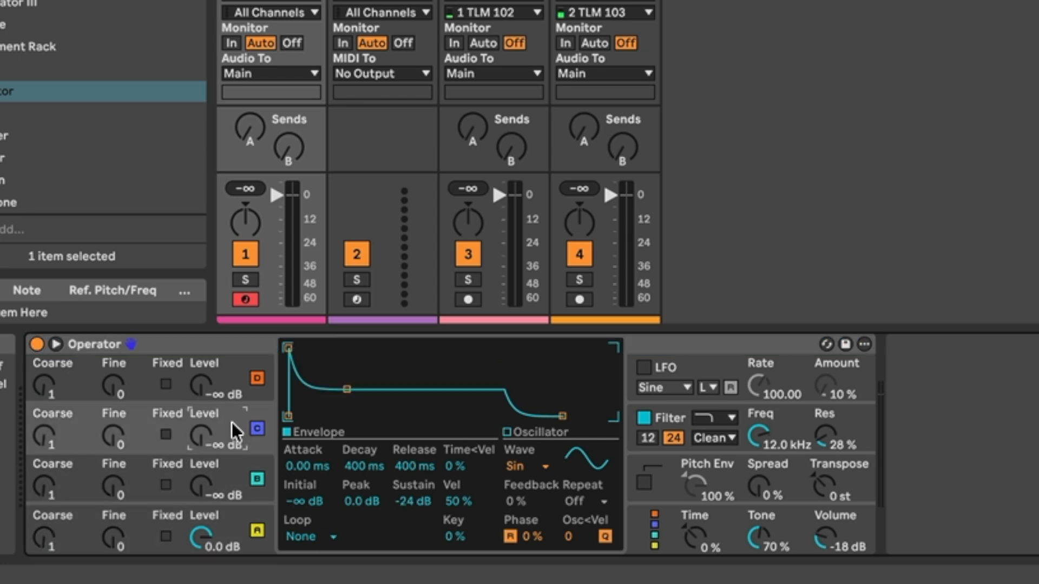
left_click(235, 490)
left_click(238, 527)
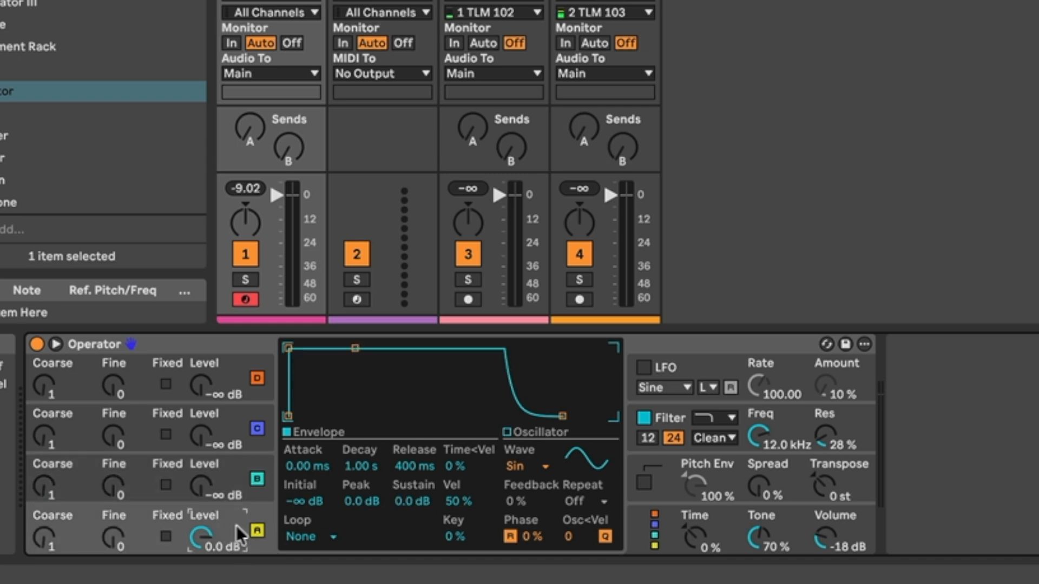
left_click_drag(355, 348, 360, 416)
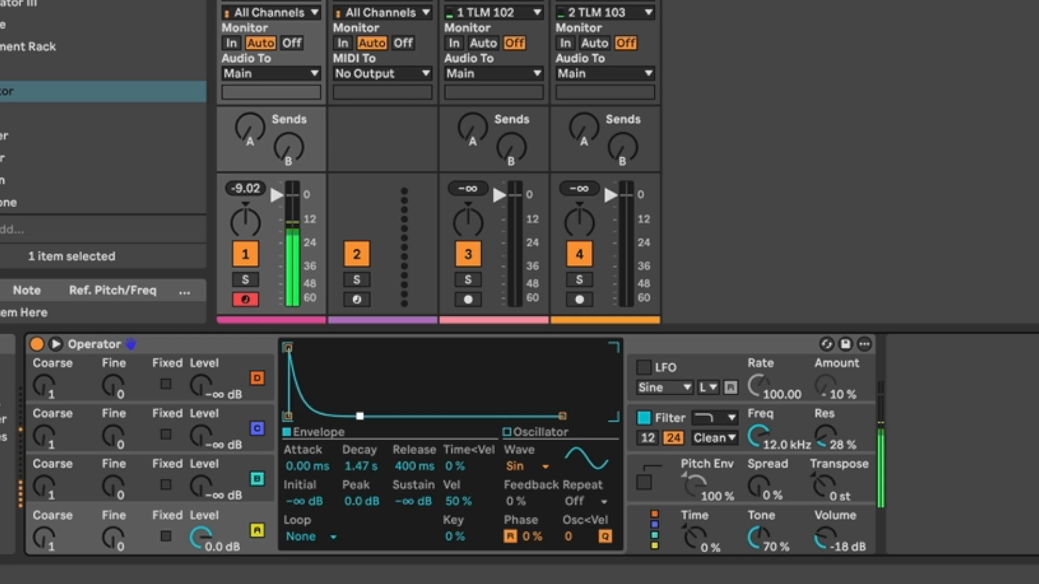
Step: Enable Operator's pitch envelope with peak +46 st, sustain and end -48 st, decay 719 ms and release 120 ms
left_click(723, 469)
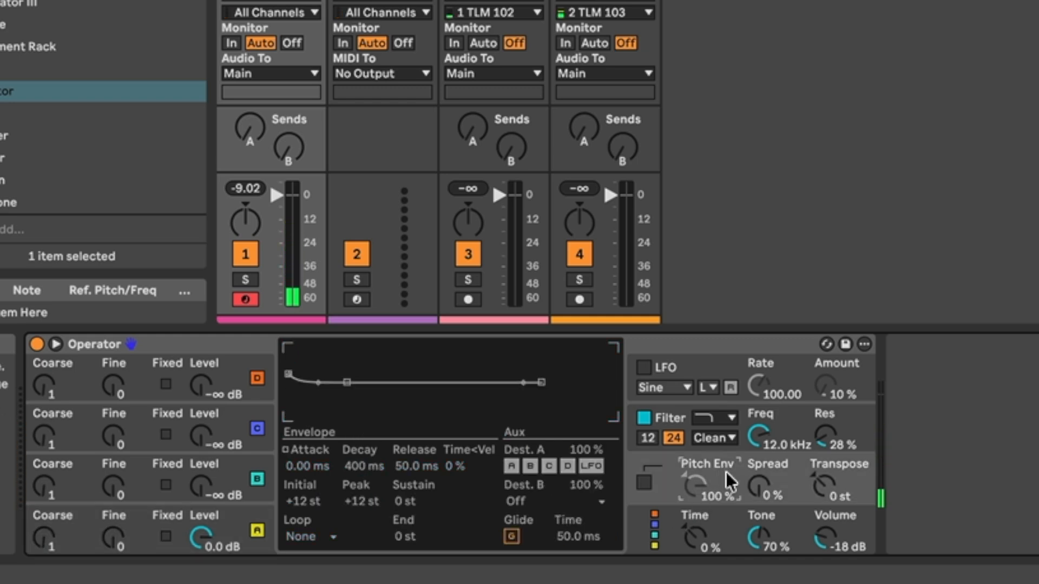
left_click_drag(287, 372, 288, 347)
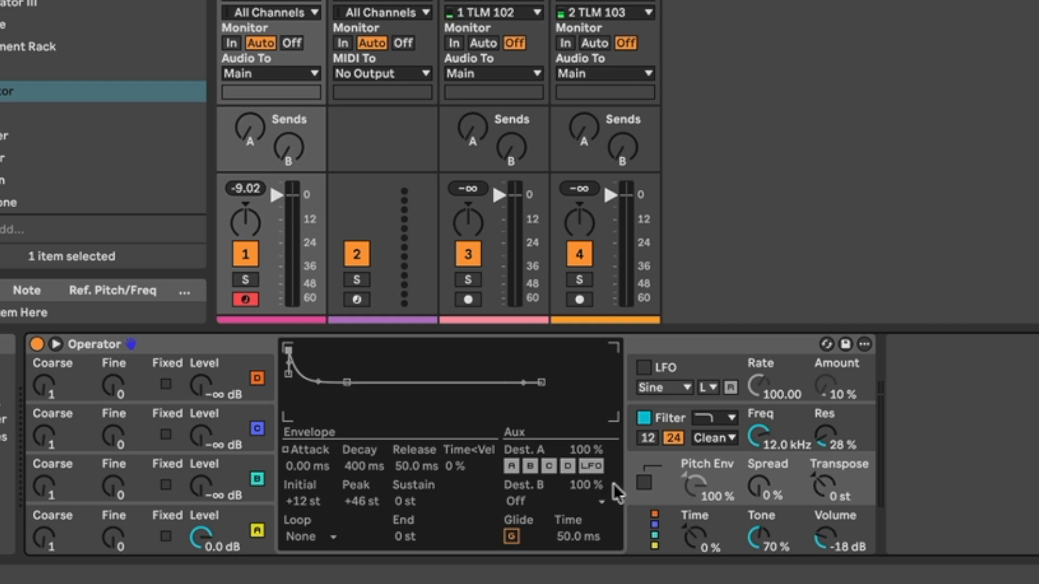
left_click(644, 483)
left_click_drag(347, 382, 348, 416)
left_click(524, 384)
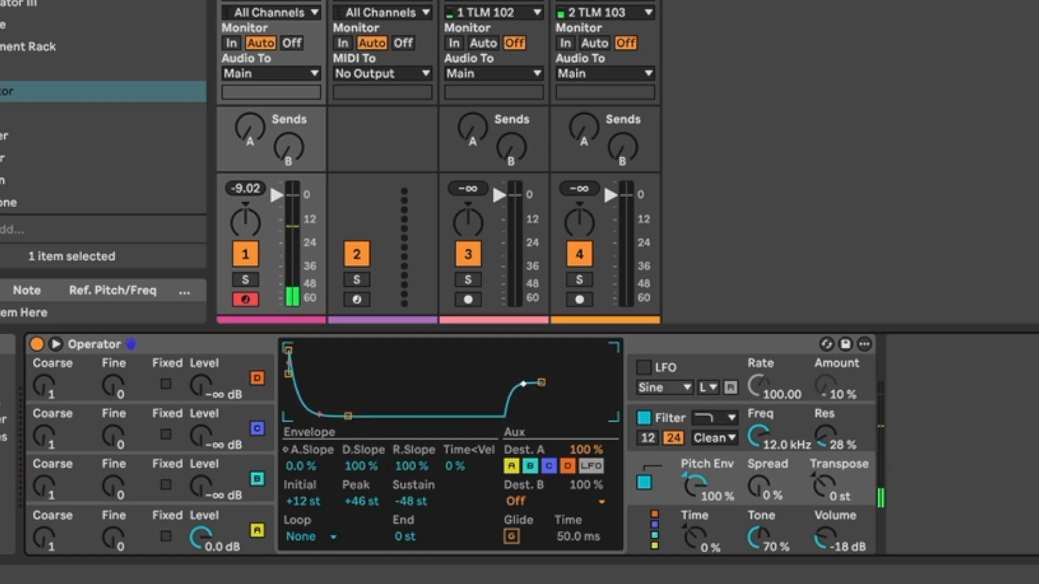
left_click_drag(541, 382, 551, 416)
mouse_move(347, 416)
left_mouse_down()
mouse_move(358, 416)
mouse_move(295, 416)
mouse_move(351, 416)
left_mouse_up()
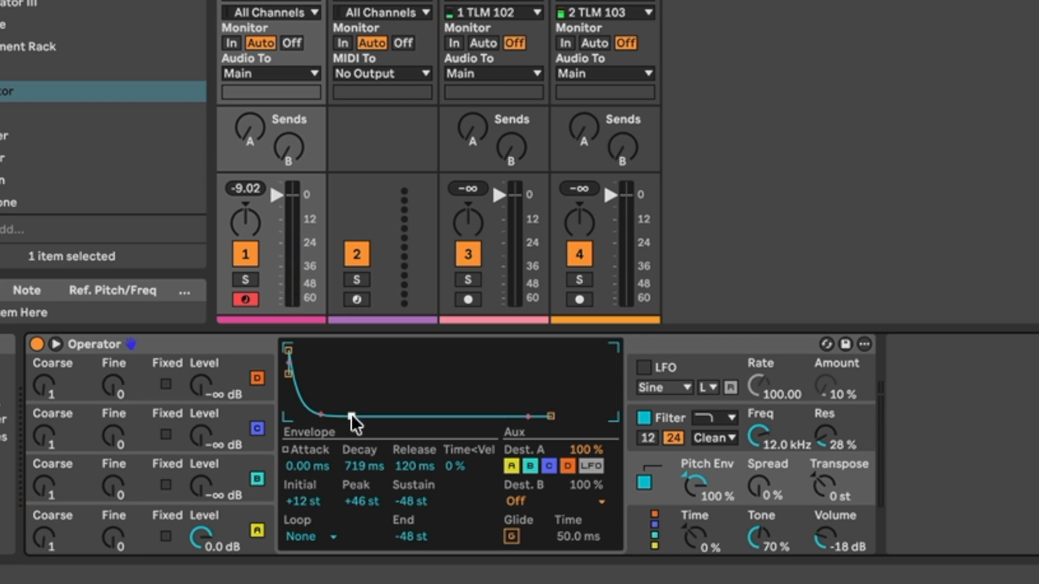
Step: Group Operator into an Instrument Rack and add a Limiter to the Main track
left_click(644, 341)
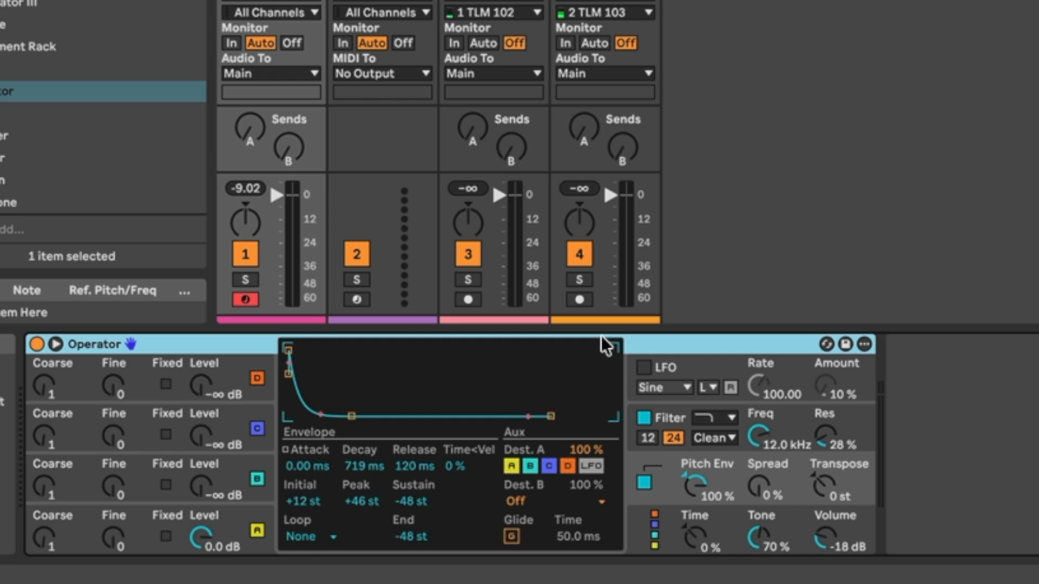
key("ctrl+g")
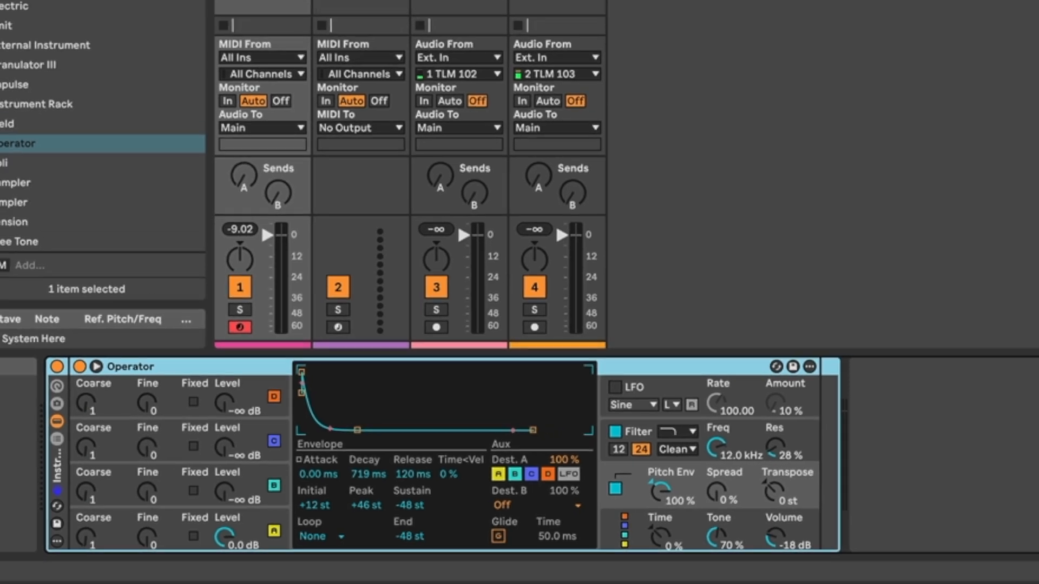
left_click(34, 196)
scroll(107, 346, "down", 5)
left_click_drag(106, 342, 1013, 230)
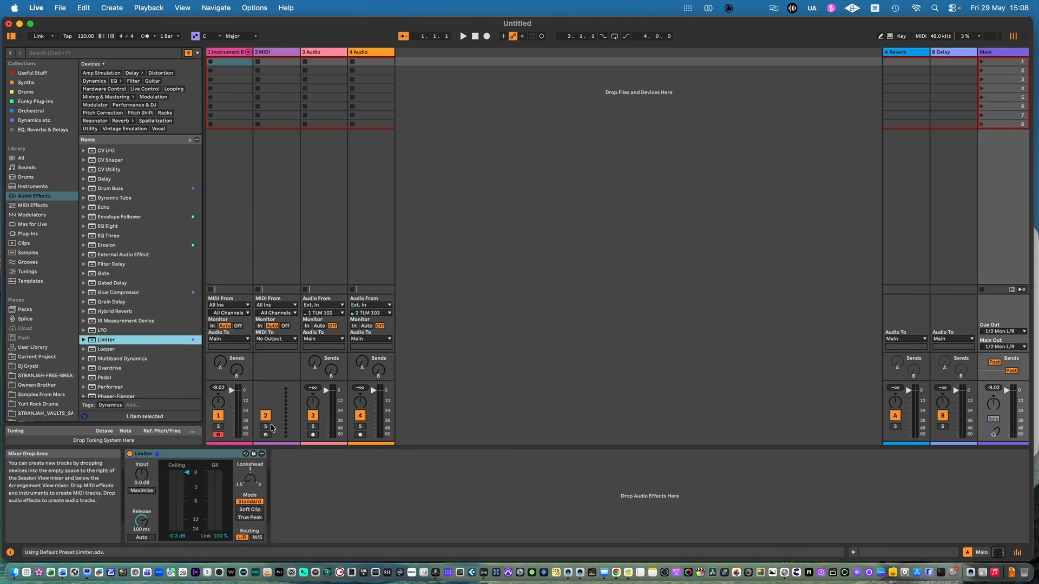
Step: Add Shifter after Operator in the first track's rack and set its mode to Ring
left_click(277, 190)
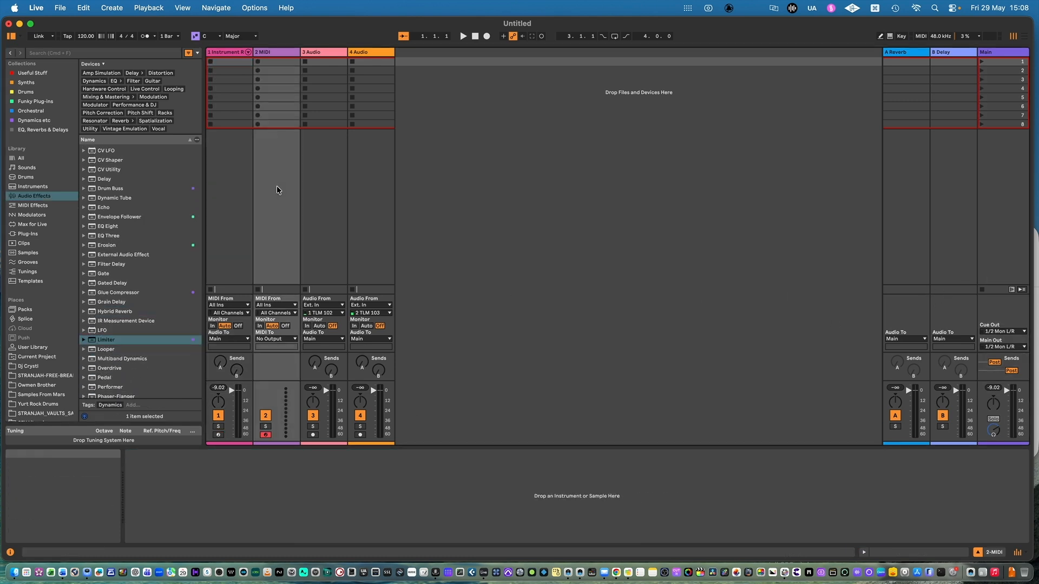
left_click(229, 194)
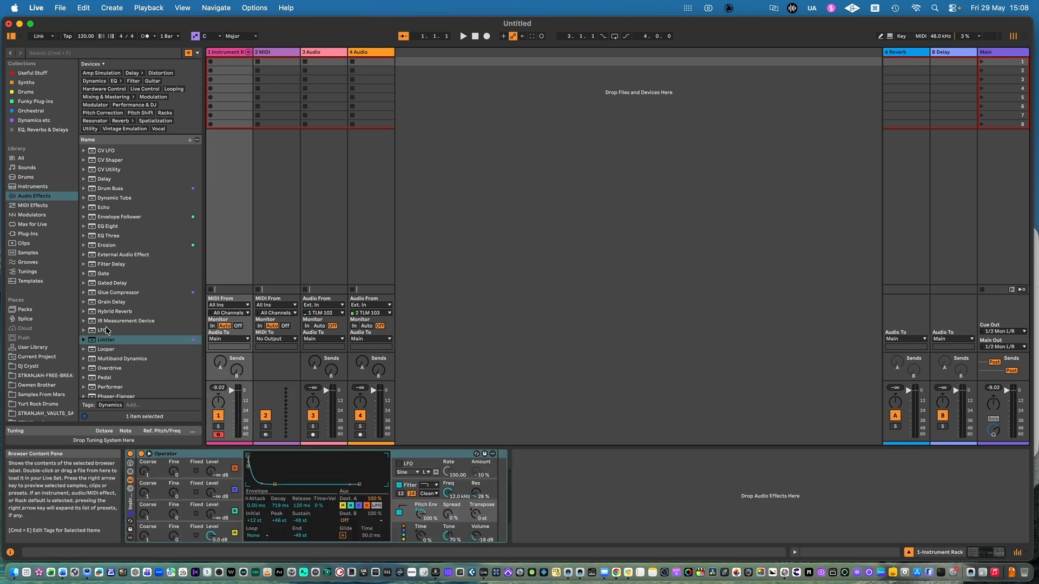
scroll(106, 330, "down", 5)
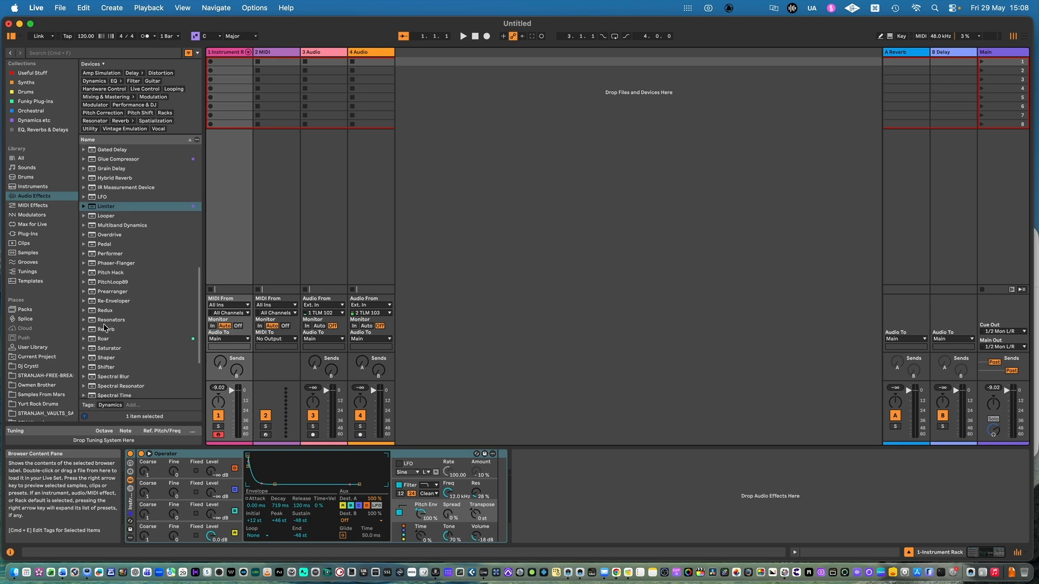
left_click(107, 368)
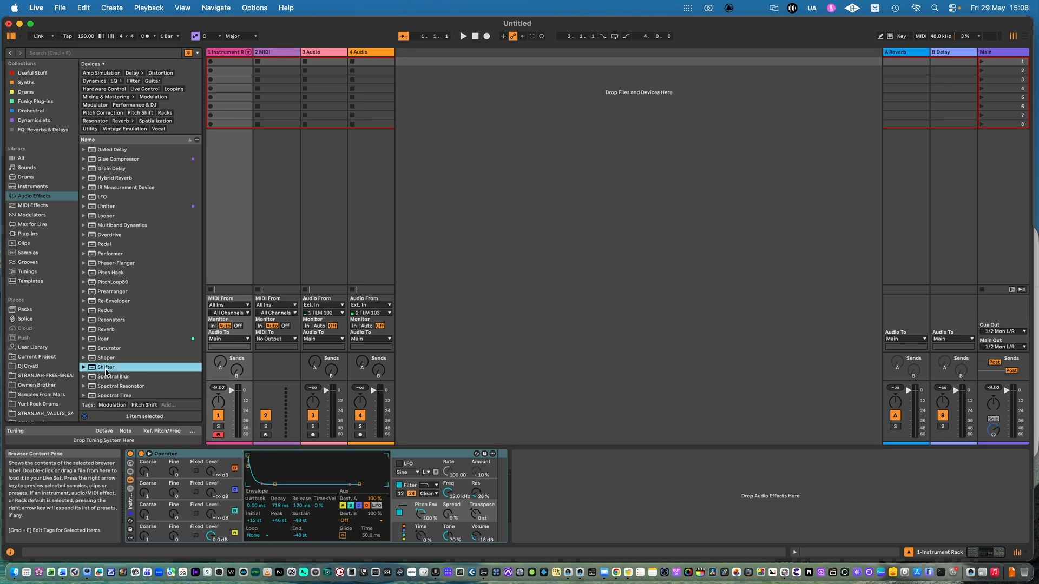
left_click_drag(106, 370, 512, 484)
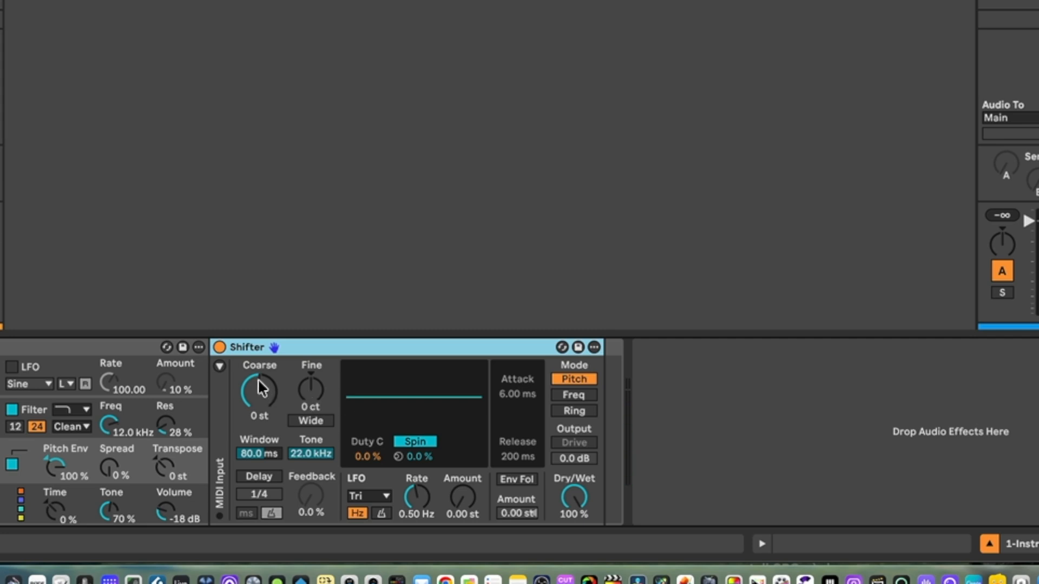
left_click(575, 411)
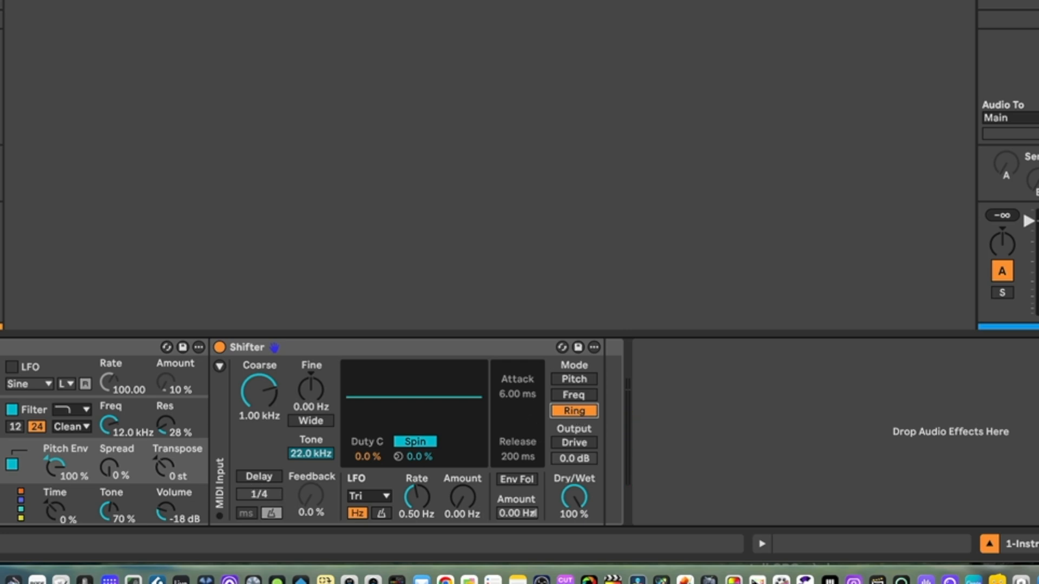
Step: Add a Vocoder after Shifter with a lower range of 356 Hz, width of 79.8 % and formant of 2.86
left_click_drag(1, 325, 599, 407)
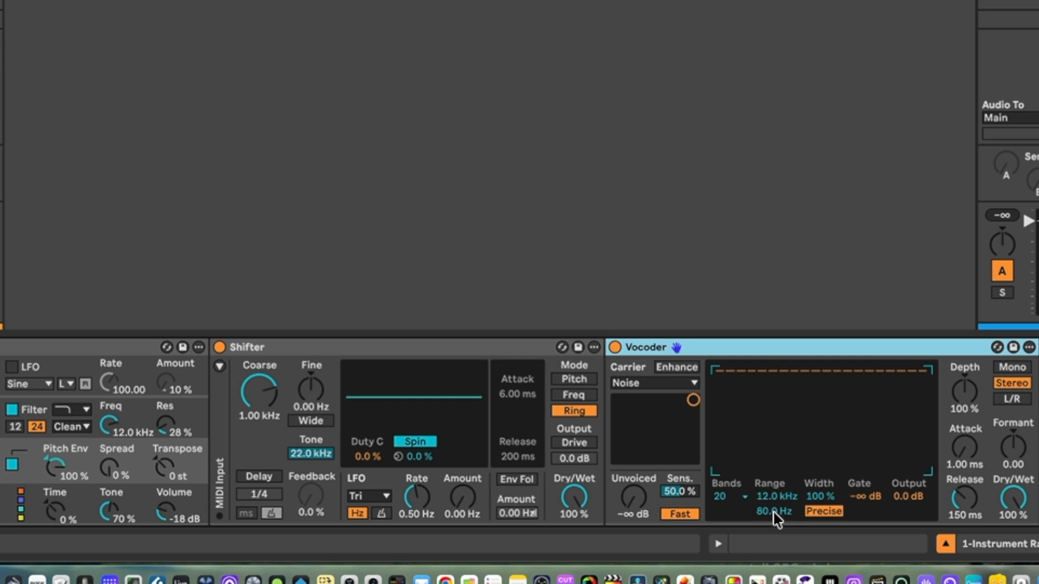
left_click_drag(774, 513, 806, 536)
left_click_drag(821, 496, 820, 487)
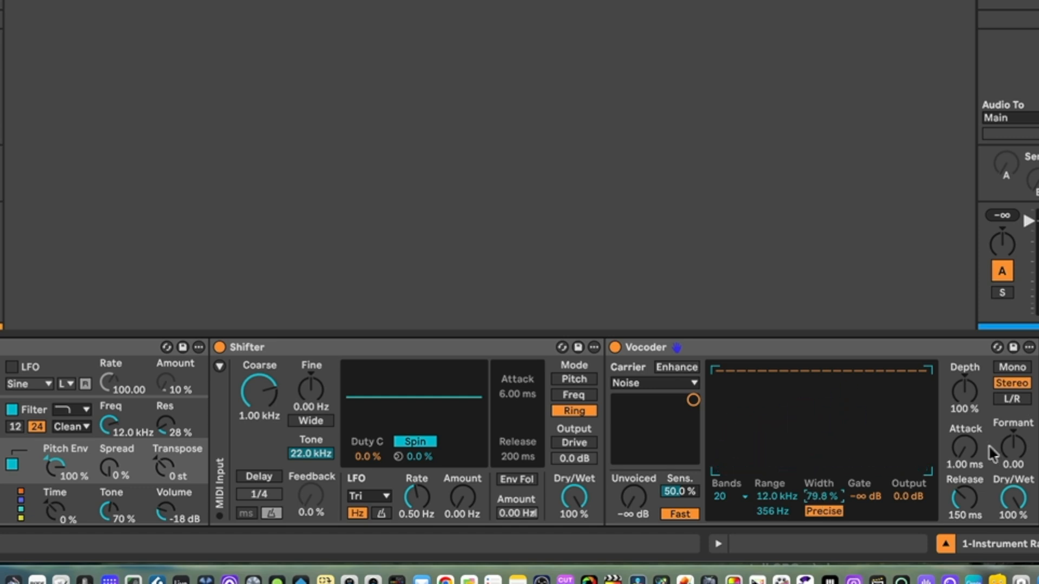
left_click_drag(1013, 447, 1013, 445)
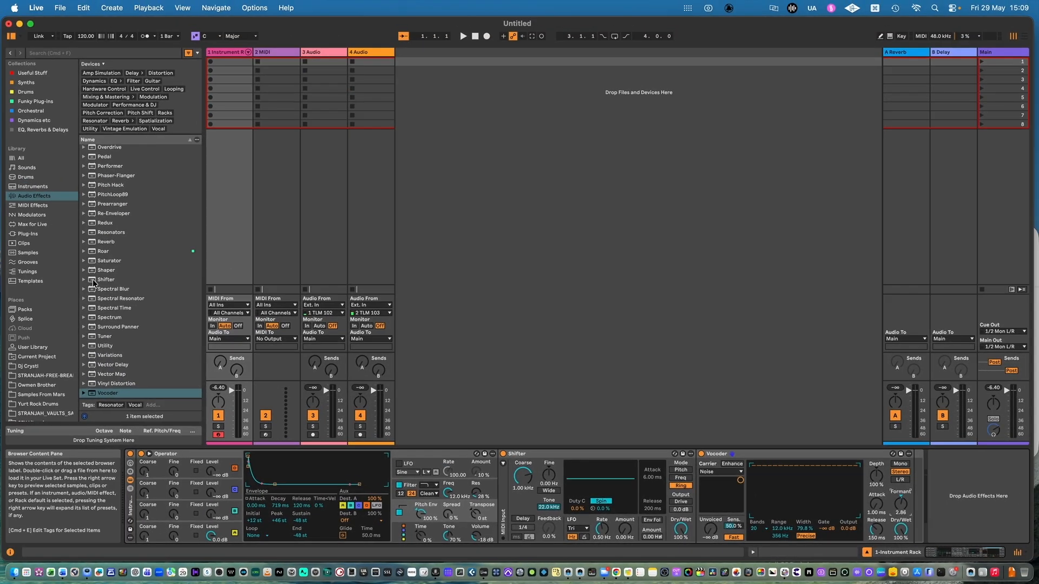
Step: Add the OTT preset of Multiband Dynamics after the Vocoder
scroll(118, 283, "up", 5)
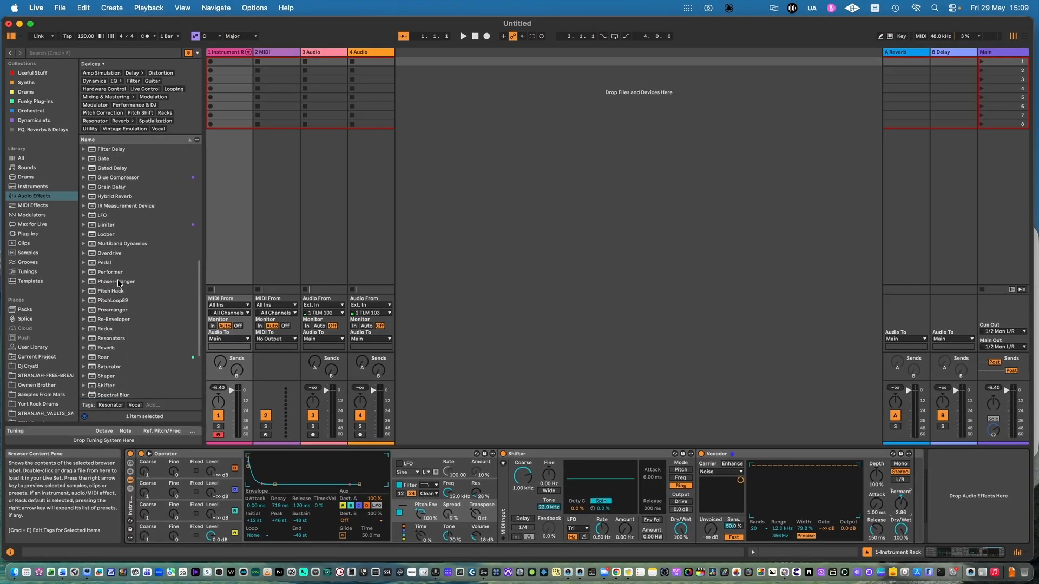
left_click(84, 244)
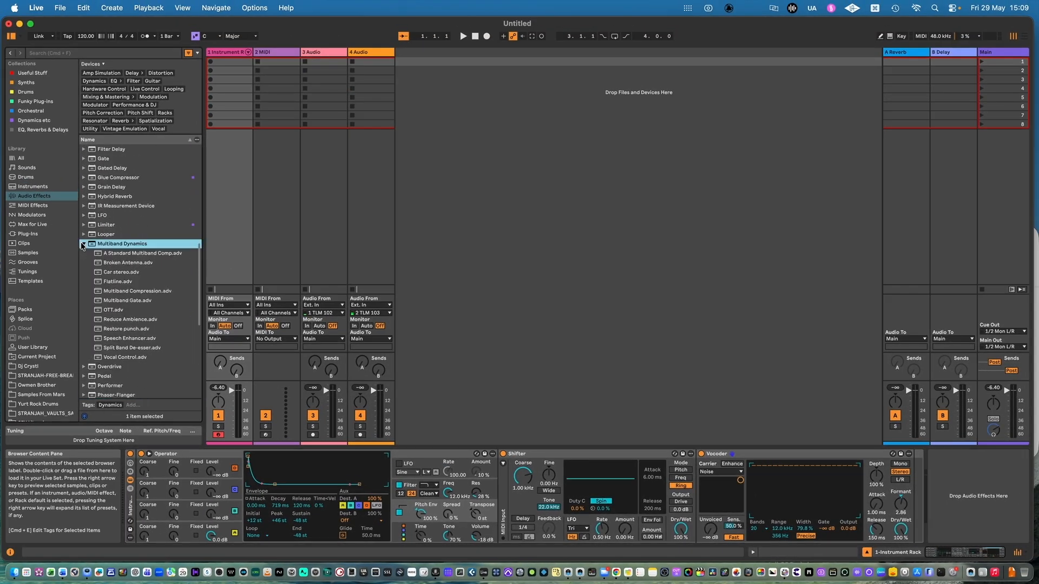
left_click(106, 311)
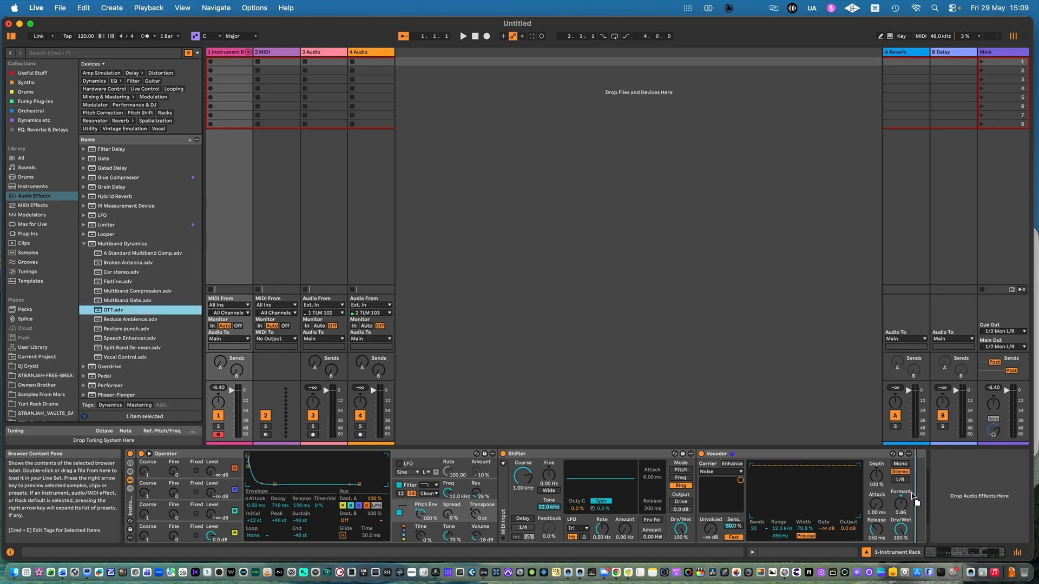
left_click_drag(914, 500, 790, 454)
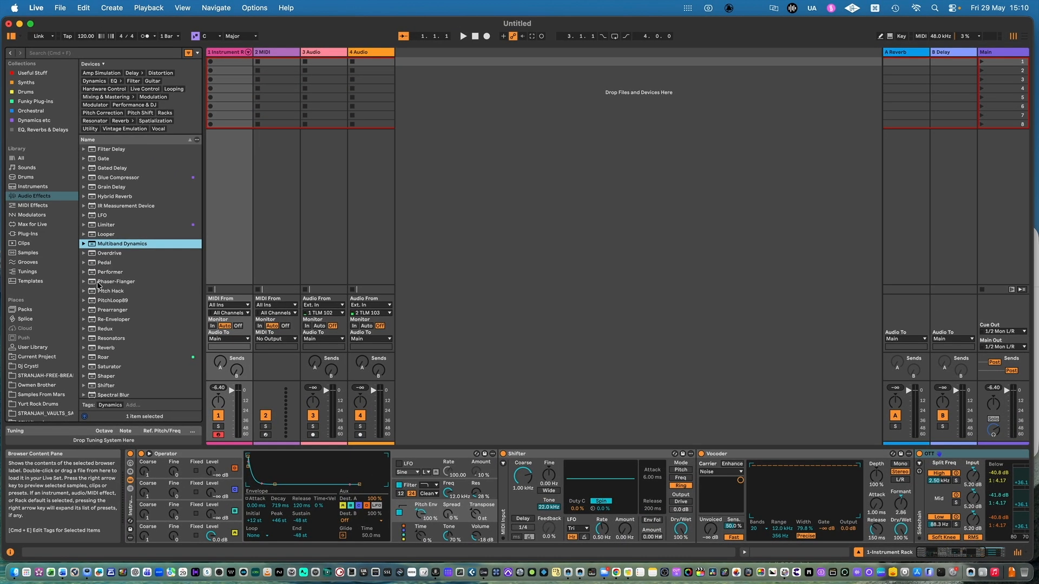
Step: Add Phaser-Flanger after OTT and collapse the OTT device
left_click(107, 282)
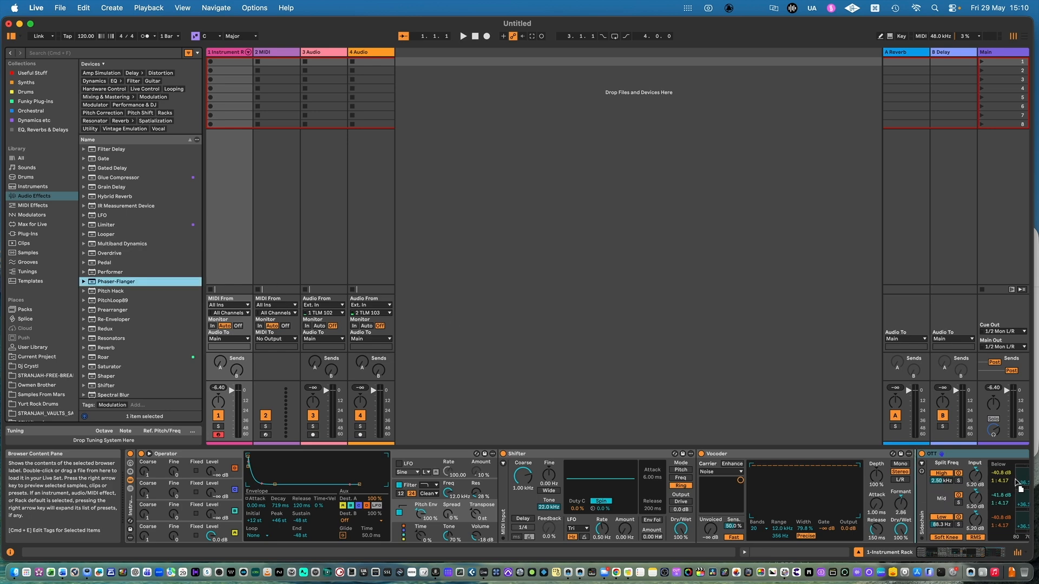
scroll(1013, 483, "right", 2)
left_click_drag(1037, 487, 1036, 490)
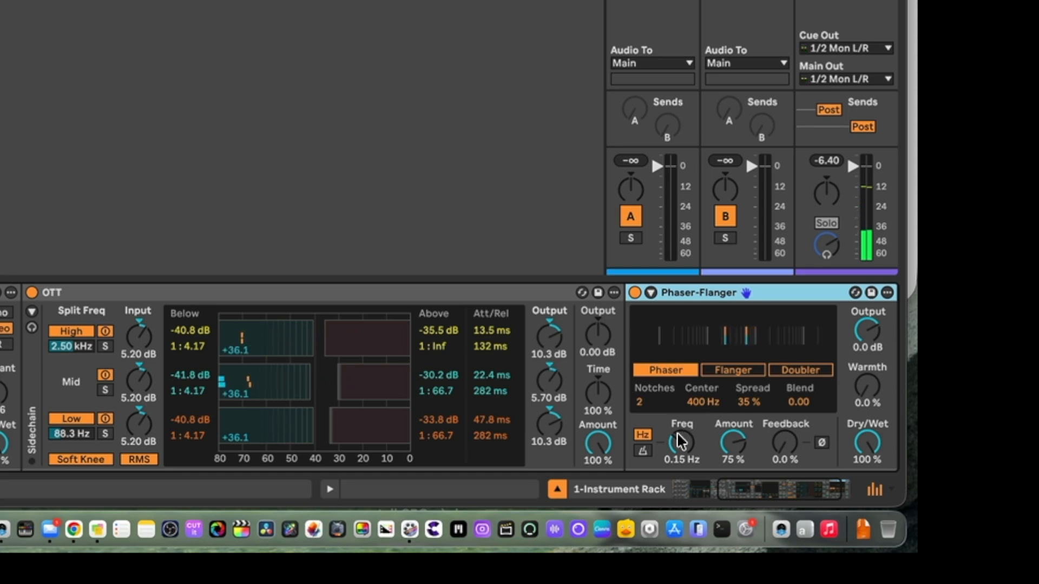
double_click(114, 292)
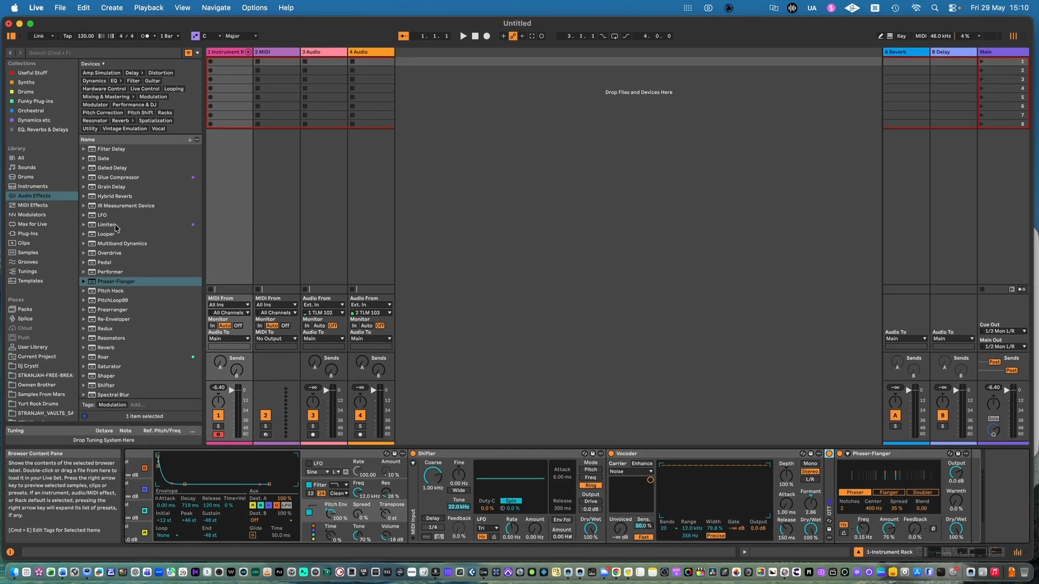
Step: Add Hybrid Reverb after Phaser-Flanger, with dry/wet at 6.3 % and algorithm size at 11 %
left_click(111, 197)
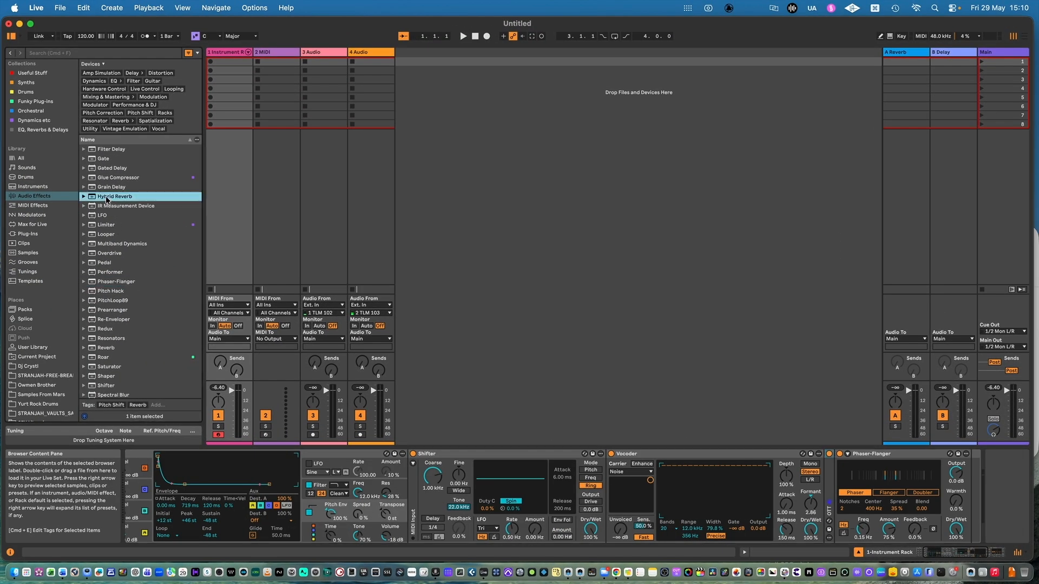
left_click_drag(410, 238, 953, 467)
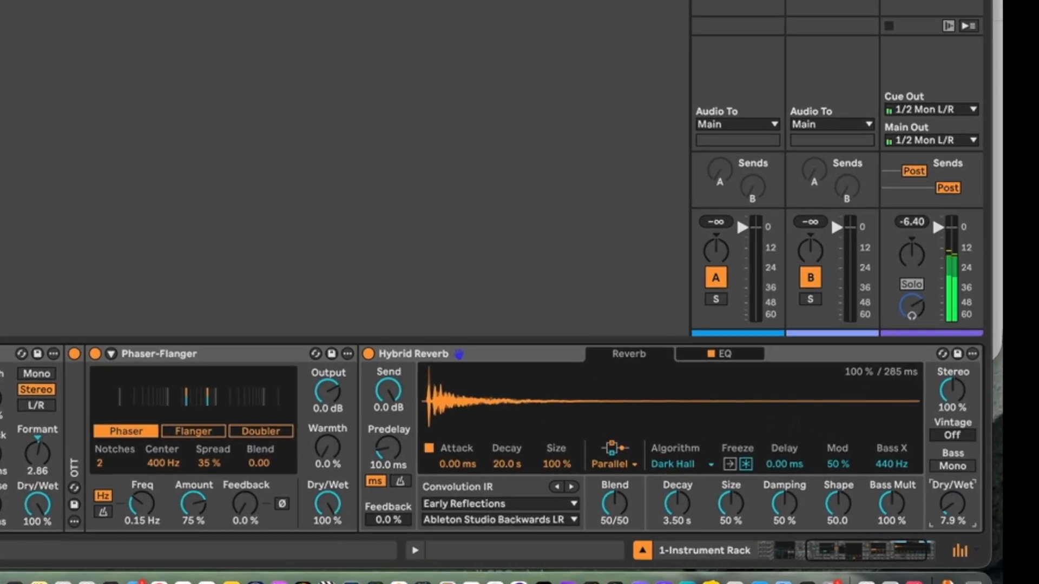
left_click_drag(951, 500, 951, 504)
mouse_move(730, 504)
left_mouse_down()
mouse_move(731, 536)
mouse_move(731, 507)
left_mouse_up()
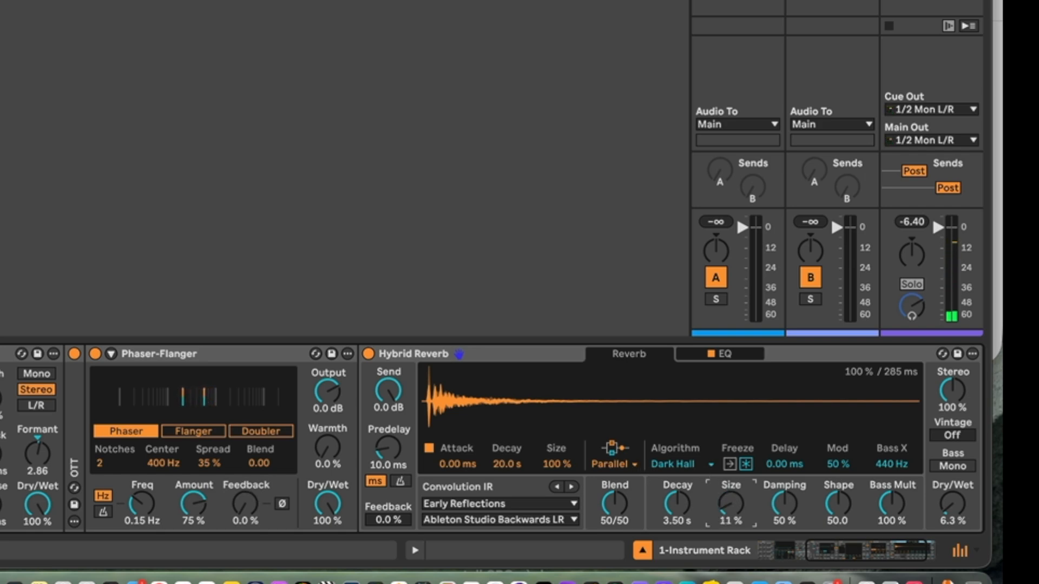
Step: Insert the Expression Control RANDOM ALL preset before Operator and set the Max of its first random modulation to 127
scroll(246, 487, "left", 10)
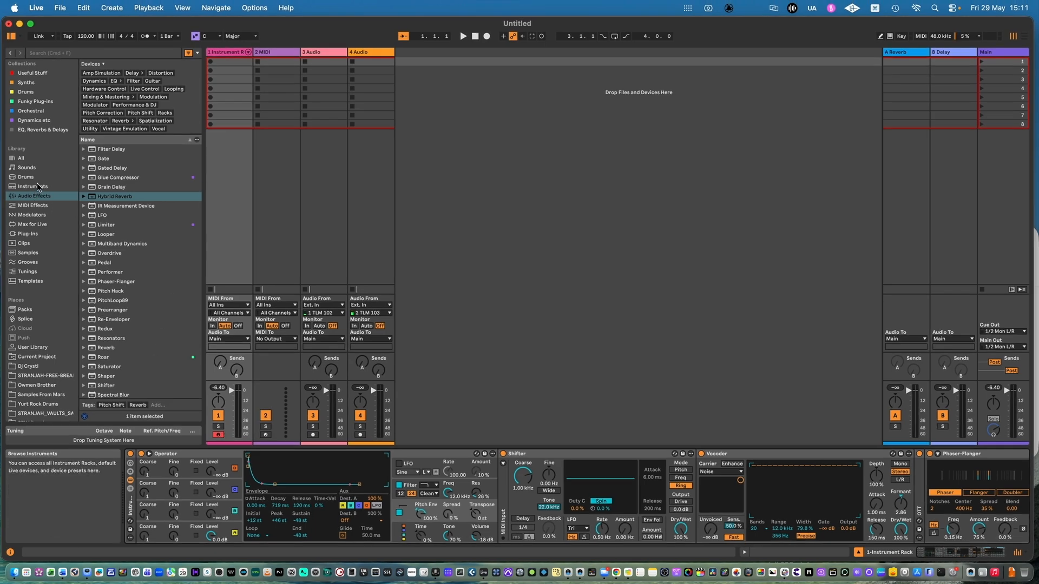
left_click(56, 208)
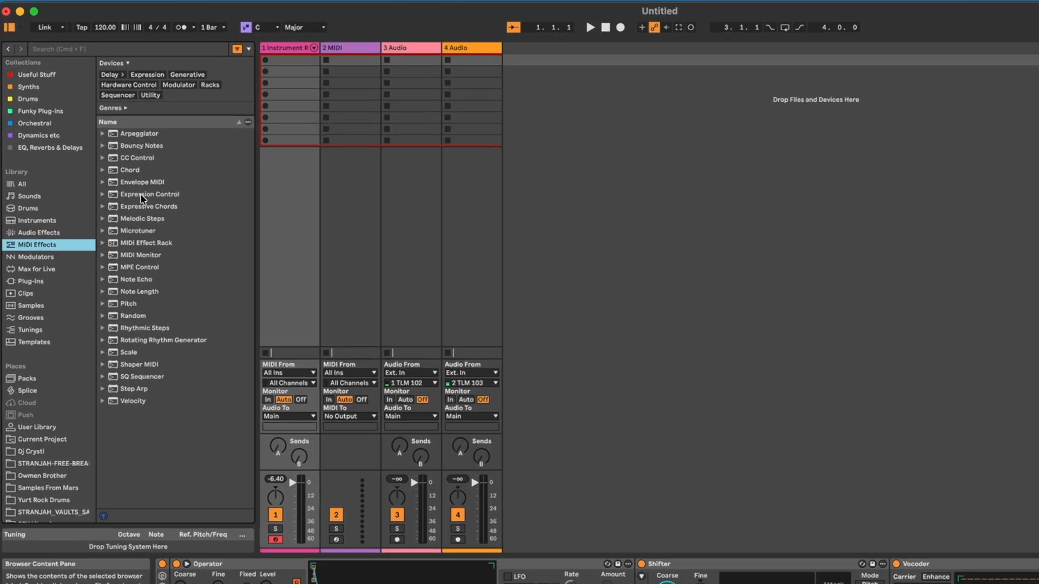
left_click(86, 166)
left_click(83, 166)
left_click(216, 287)
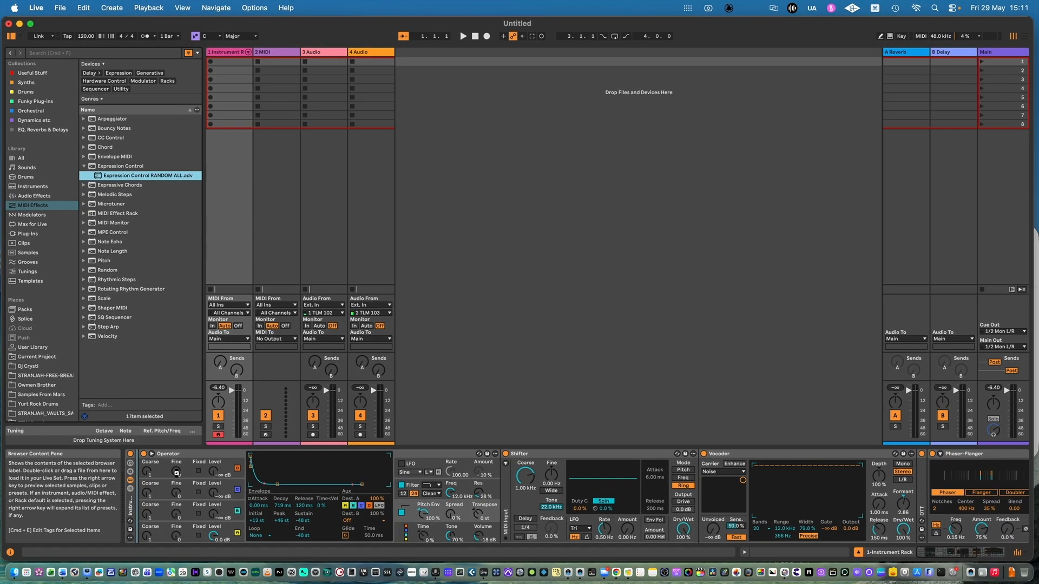
left_click_drag(176, 473, 178, 474)
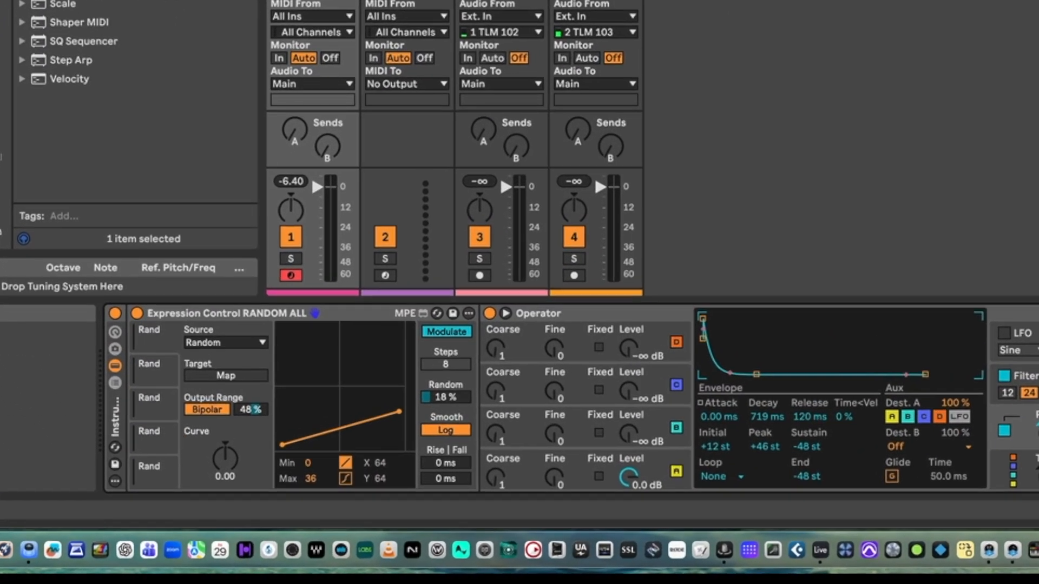
left_click_drag(402, 412, 402, 411)
left_click_drag(401, 411, 419, 323)
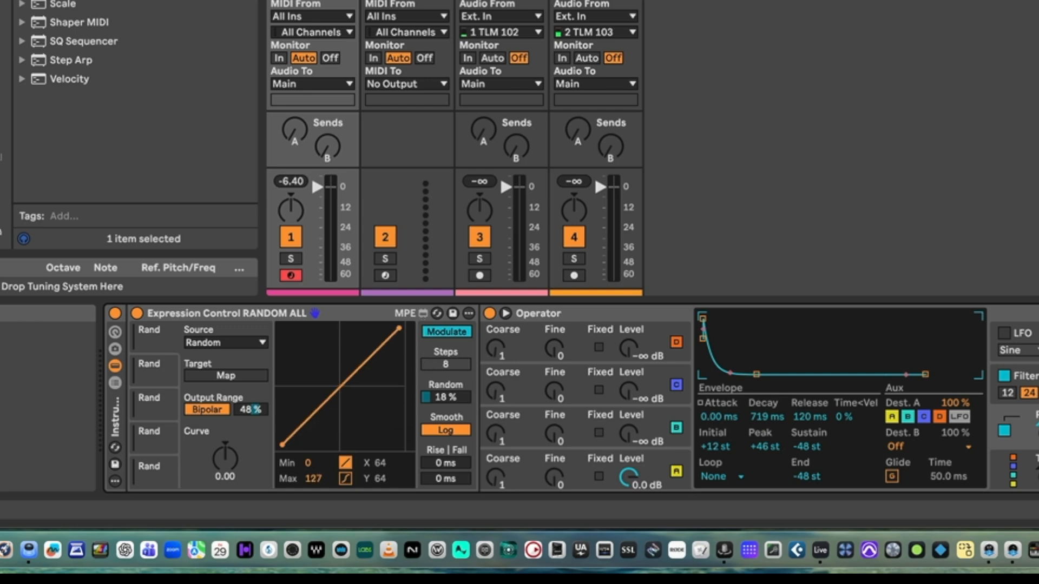
Step: Set the first random modulation's Max to 52 and map it to the level of Operator's oscillator A
left_click_drag(399, 329, 415, 395)
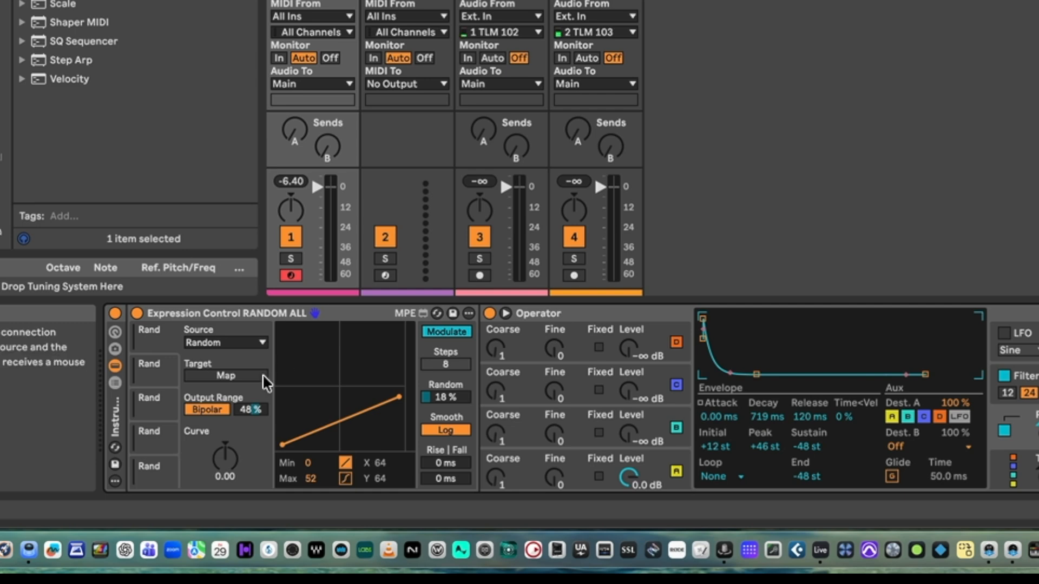
left_click(226, 376)
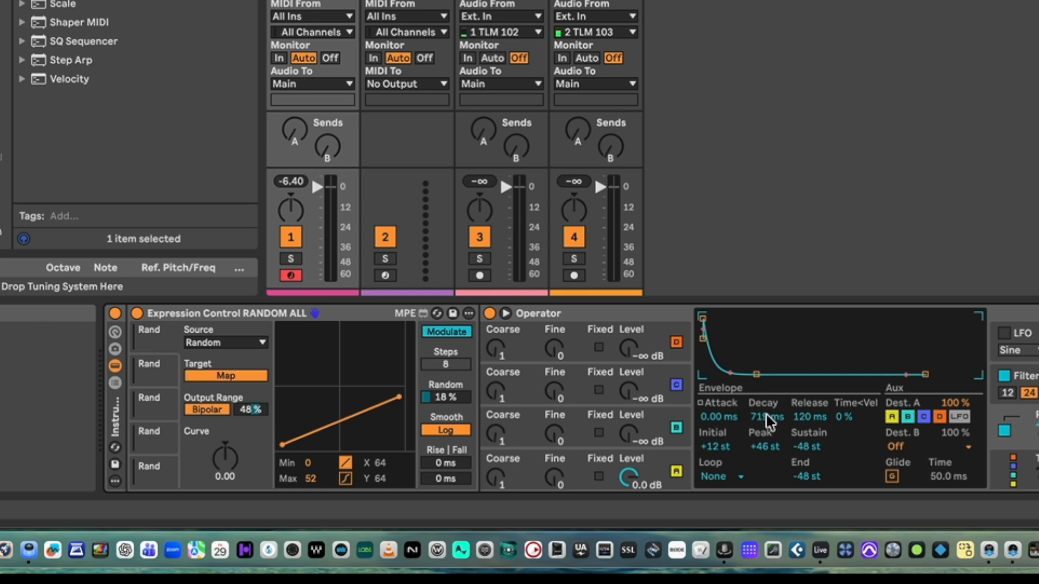
left_click(628, 314)
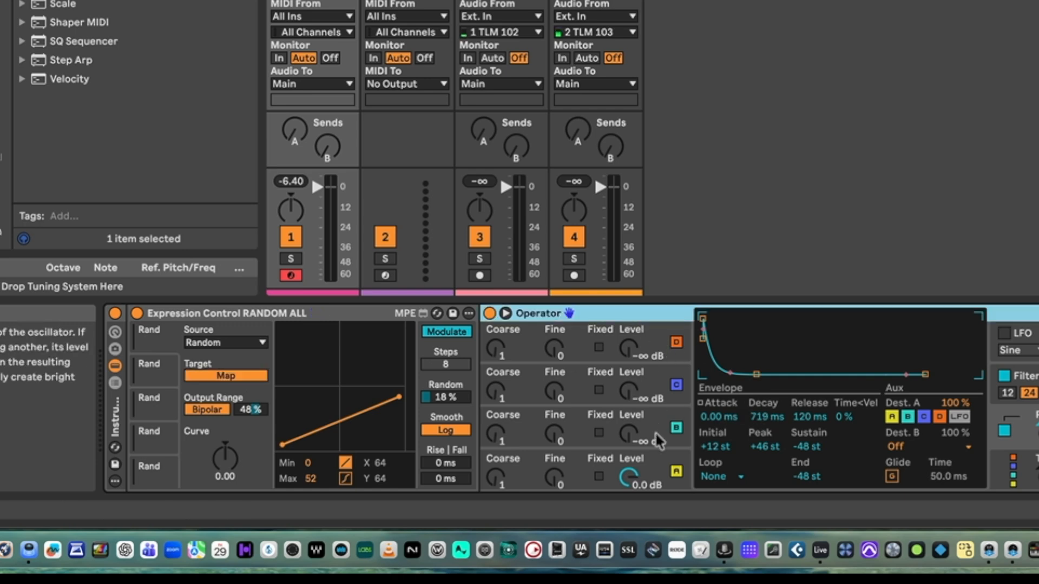
left_click(657, 462)
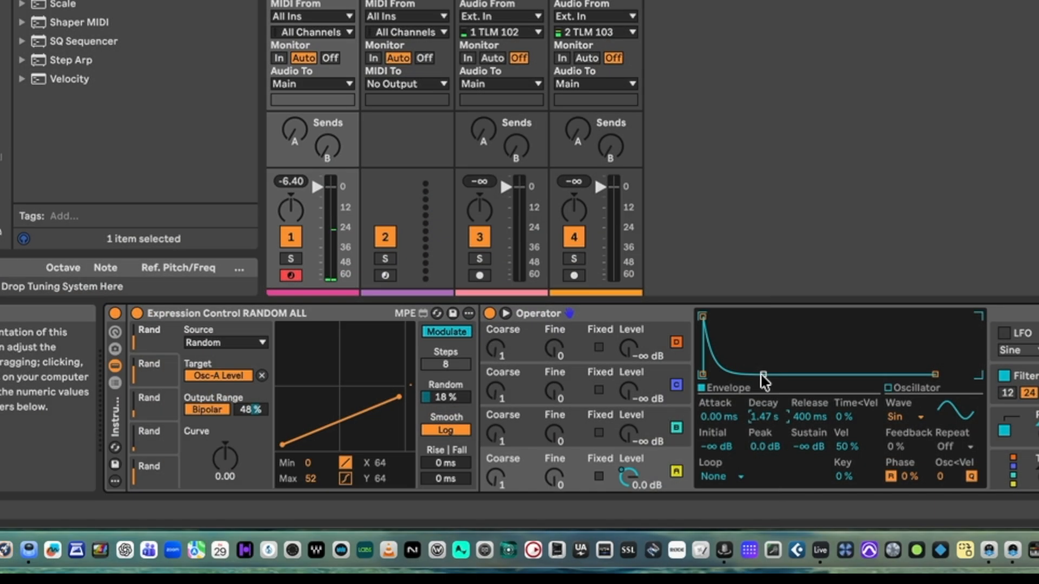
Step: Set Operator's oscillator B to the Saw 4 waveform with its level at -17 dB
left_click_drag(762, 374, 763, 374)
left_click_drag(629, 433, 629, 425)
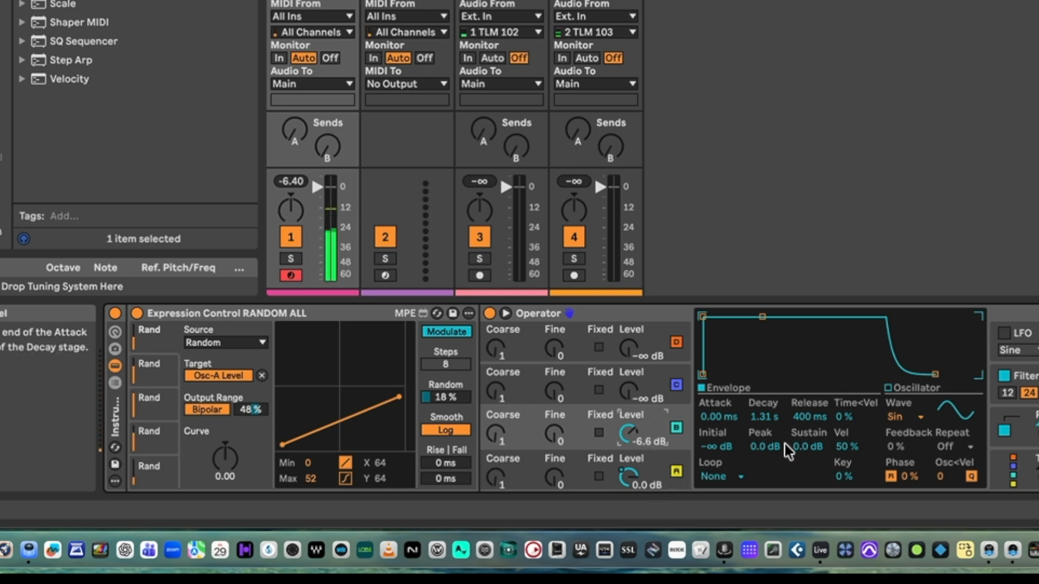
left_click(909, 417)
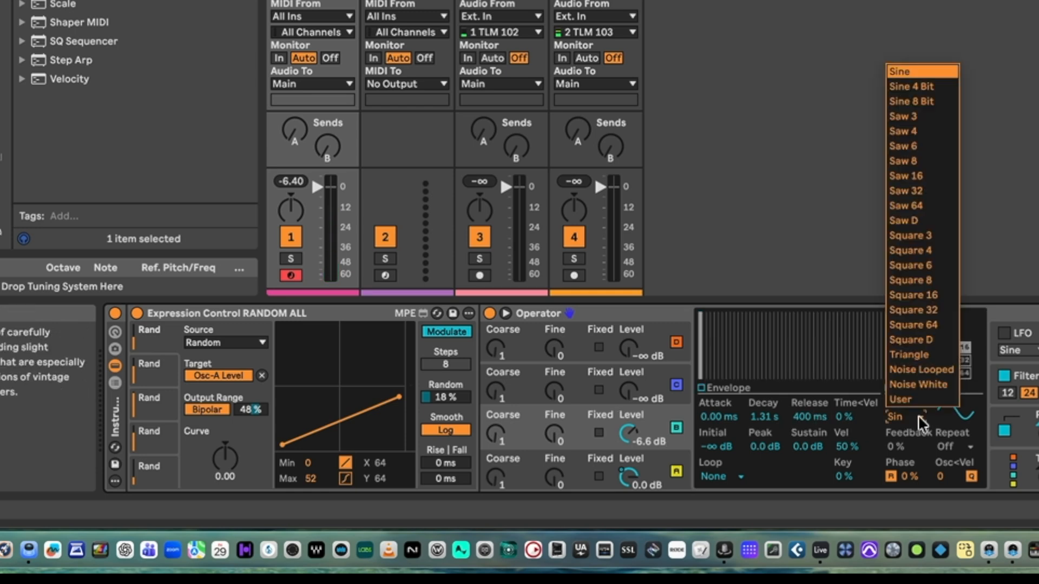
left_click(913, 160)
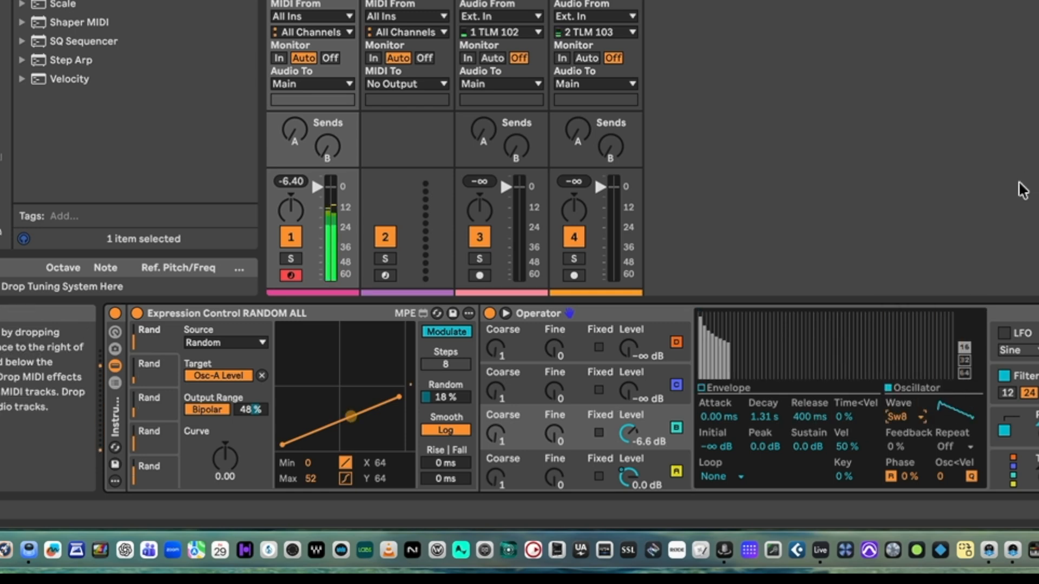
left_click(919, 416)
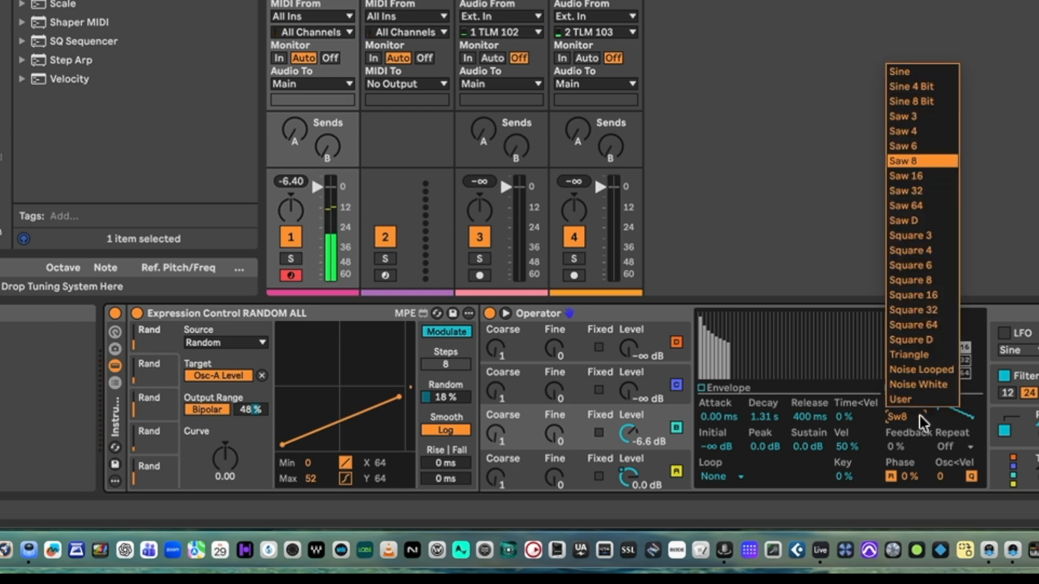
left_click(926, 128)
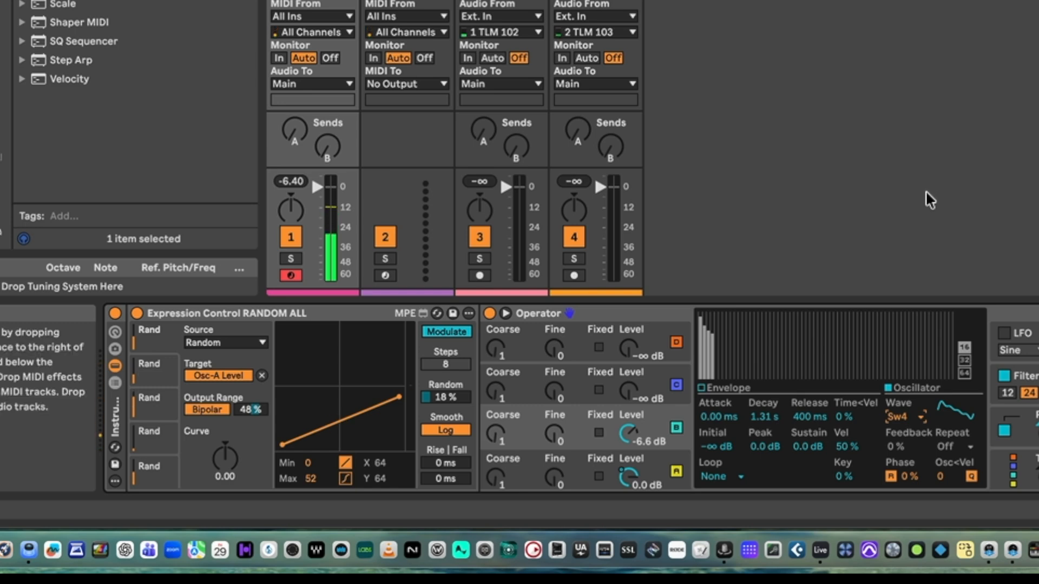
left_click_drag(628, 433, 629, 450)
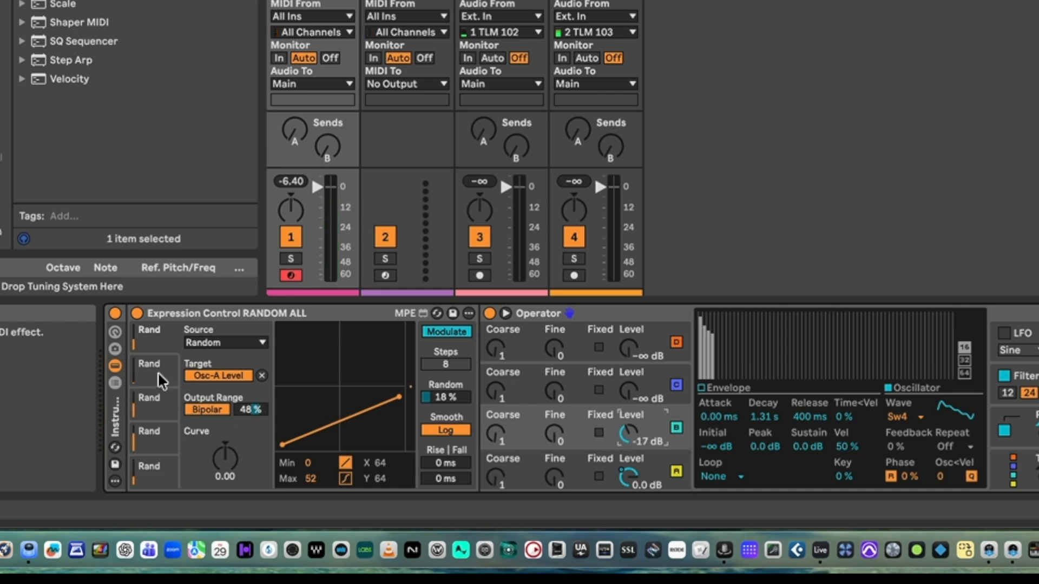
Step: Map the second random modulation to Operator's pitch envelope amount and set its Max to 73
left_click(154, 403)
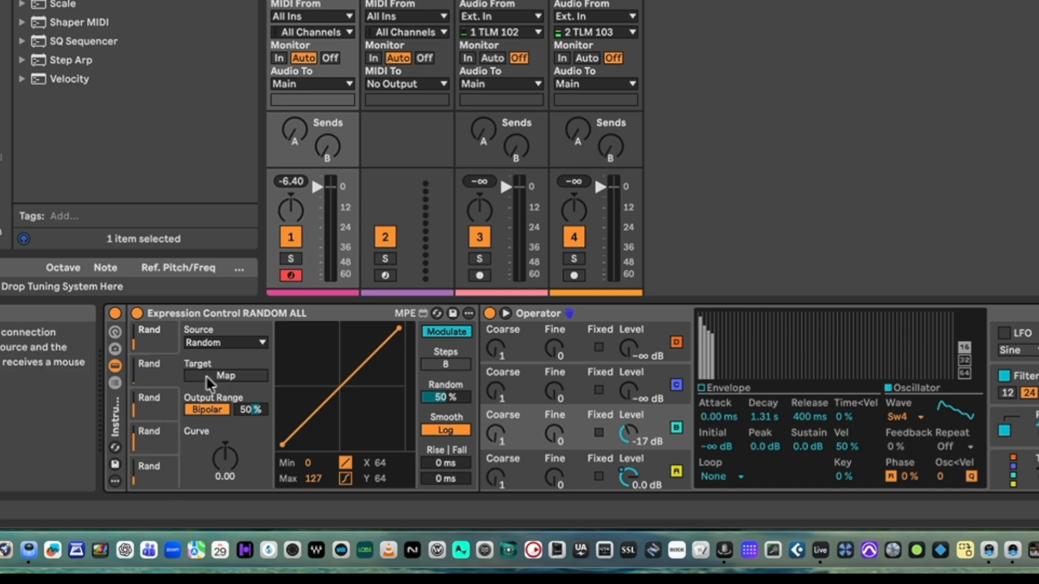
left_click(245, 375)
left_click(1038, 429)
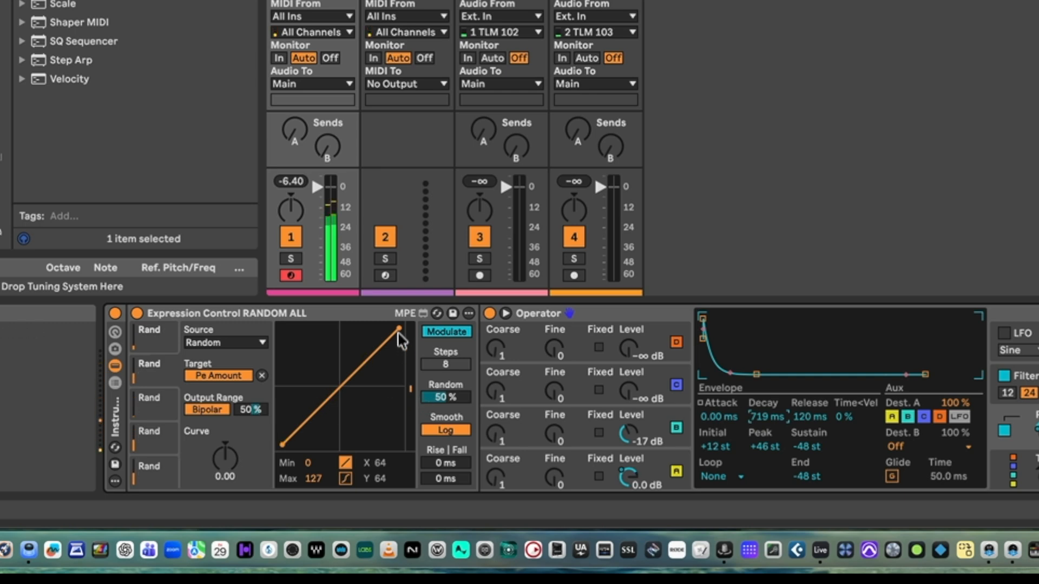
left_click_drag(399, 330, 410, 380)
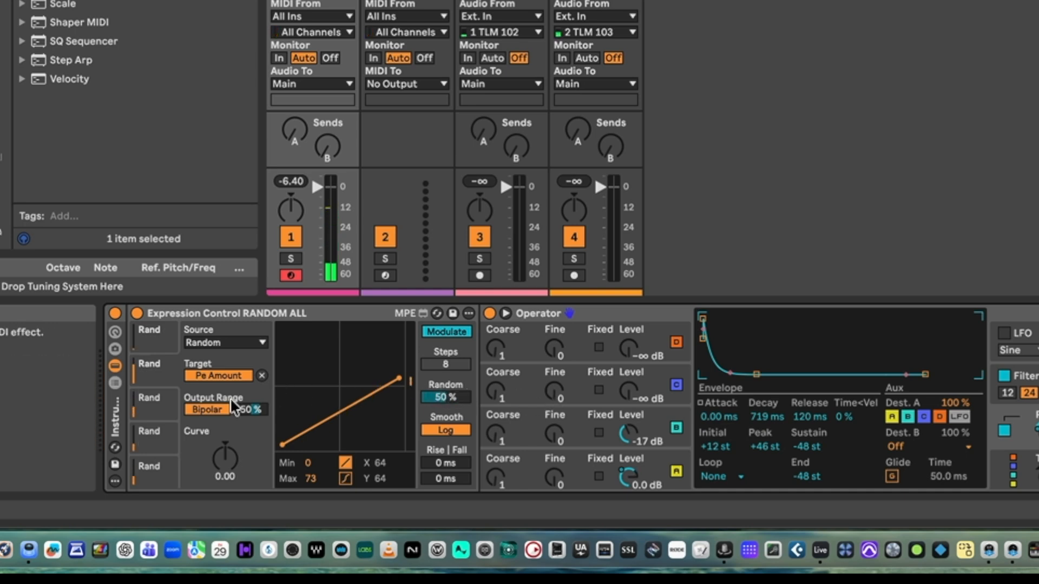
Step: Map the third random modulation to Shifter's ring modulation Coarse frequency and set its Max to 78
left_click(163, 407)
left_click(235, 376)
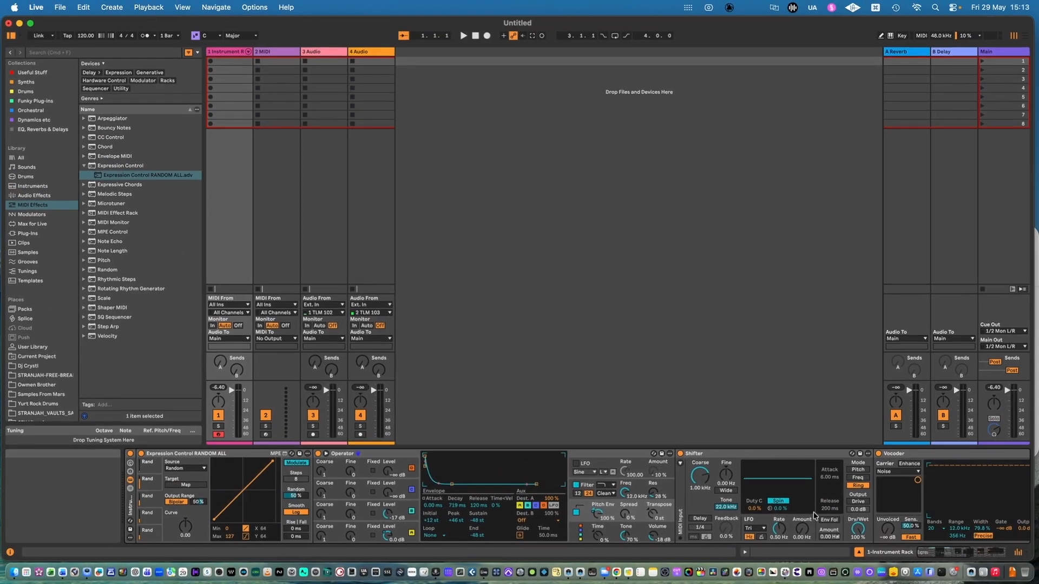
left_click(704, 476)
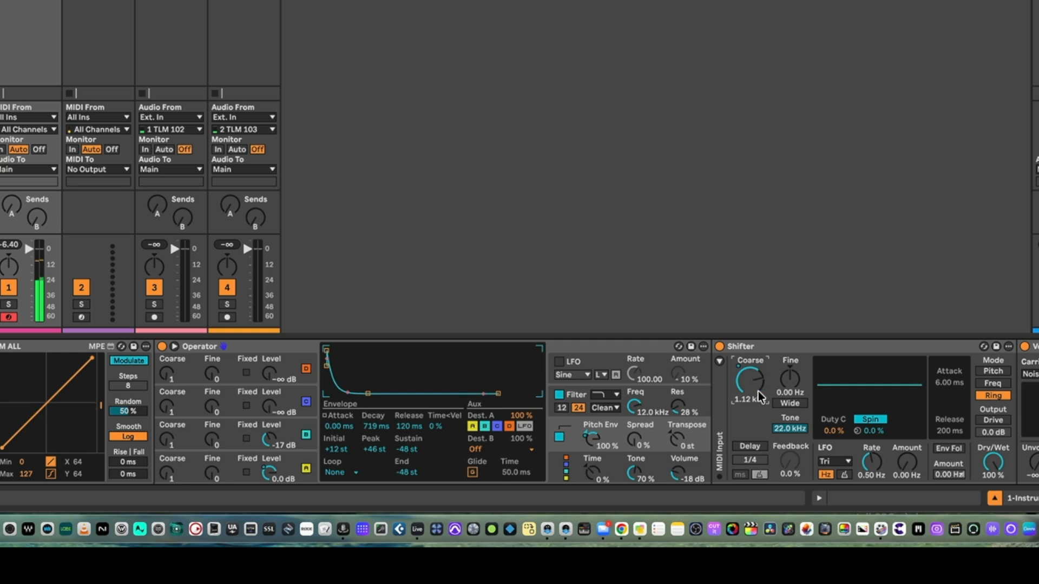
left_click_drag(92, 362, 111, 392)
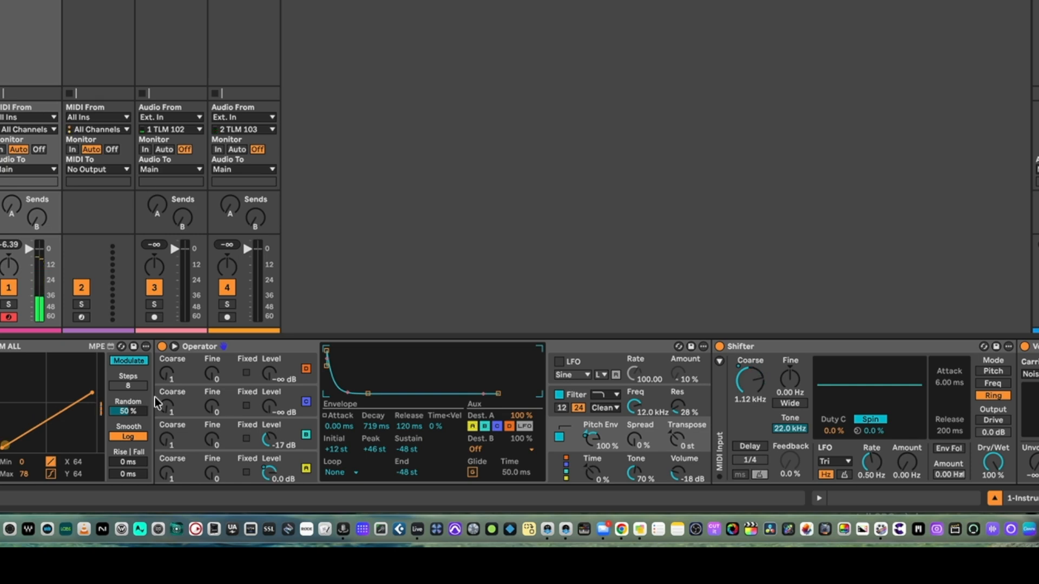
Step: Enable Drive on Shifter's output and bring the drive amount to 5.4 dB
scroll(777, 429, "right", 3)
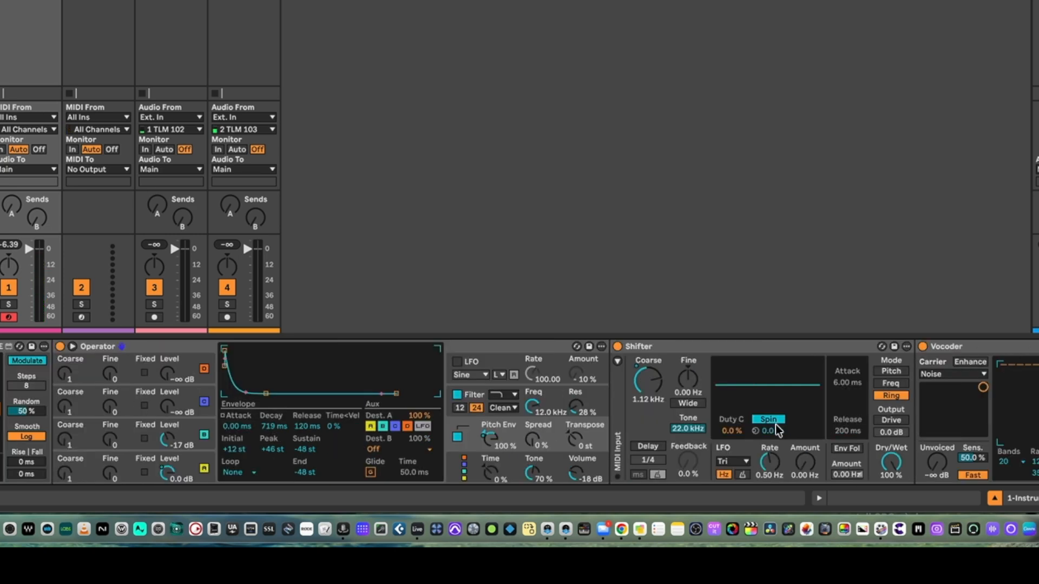
scroll(777, 431, "left", 1)
mouse_move(894, 435)
left_mouse_down()
mouse_move(894, 410)
mouse_move(894, 435)
left_mouse_up()
left_click(893, 420)
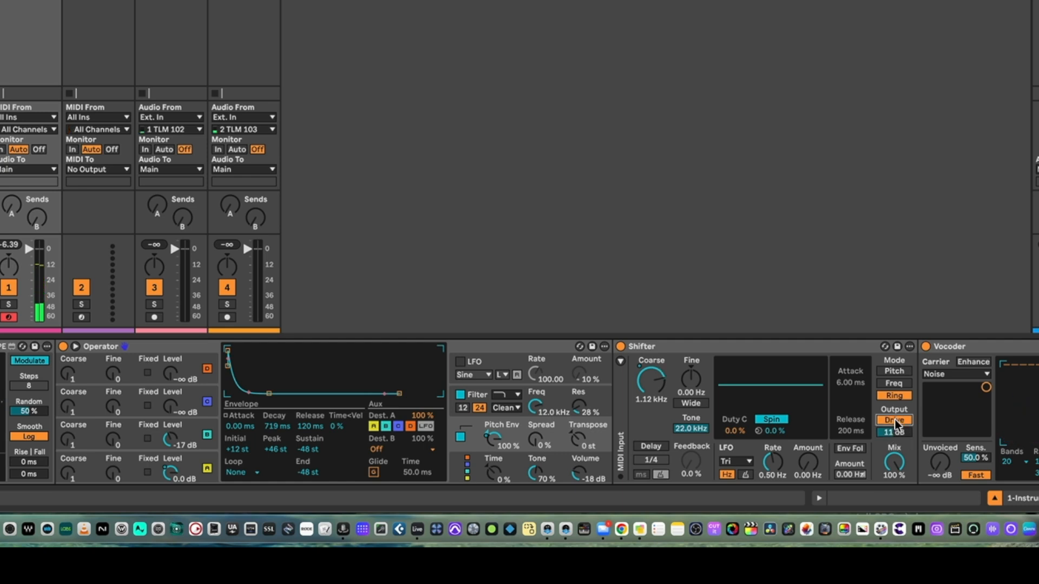
left_click(894, 432)
left_click_drag(894, 433, 894, 441)
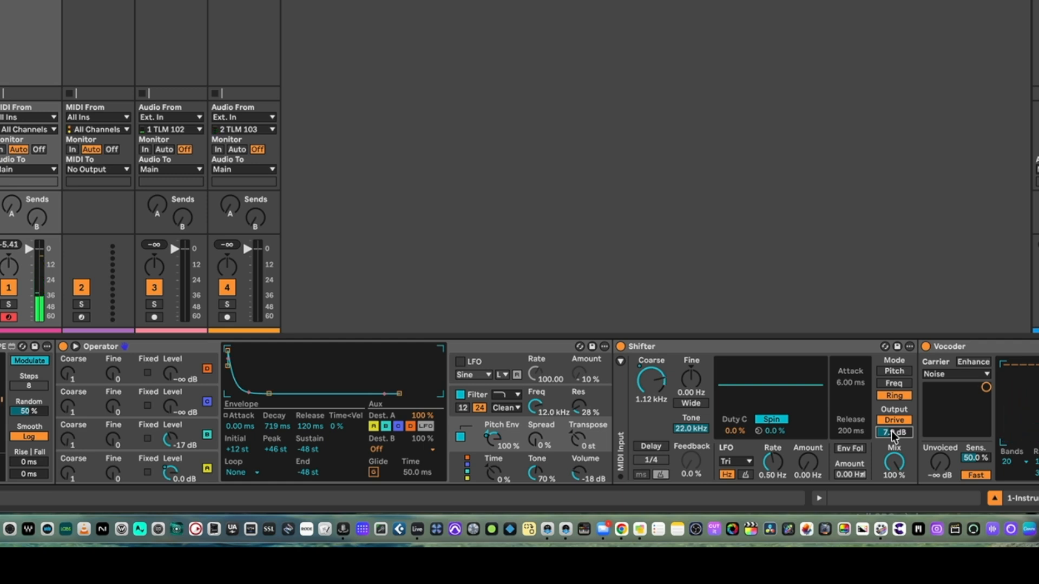
key("super+z")
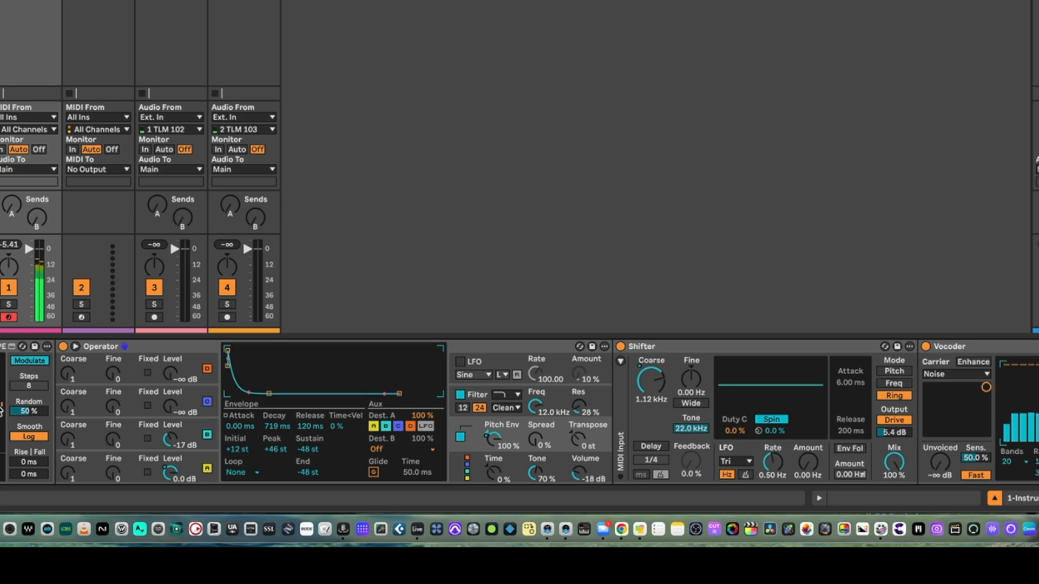
Step: Collapse Shifter, map the fourth random modulation to the Vocoder's filter width and adjust the modulation's Max
scroll(1, 410, "left", 3)
left_click(888, 348)
double_click(888, 347)
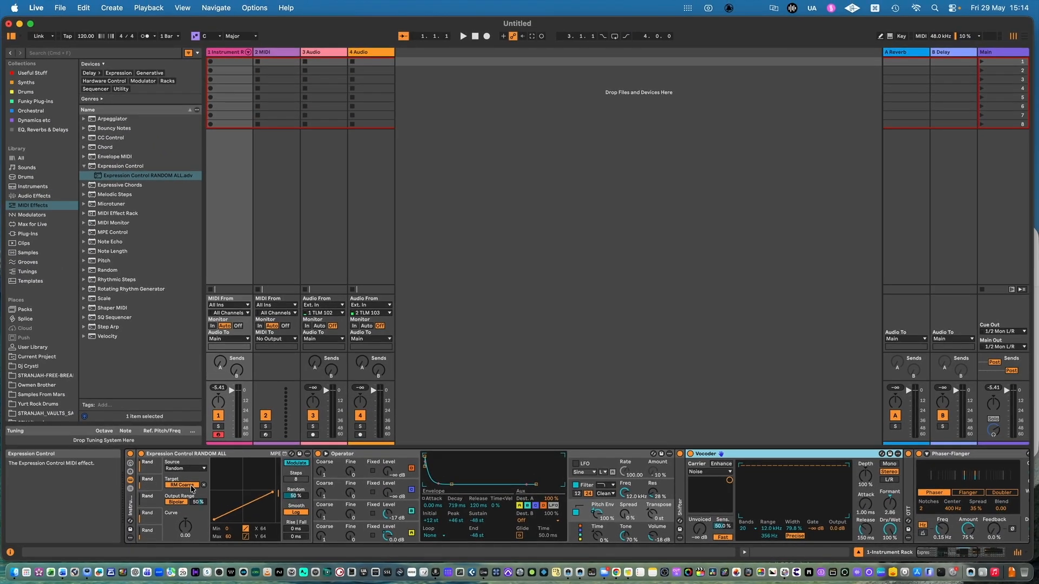
left_click(156, 519)
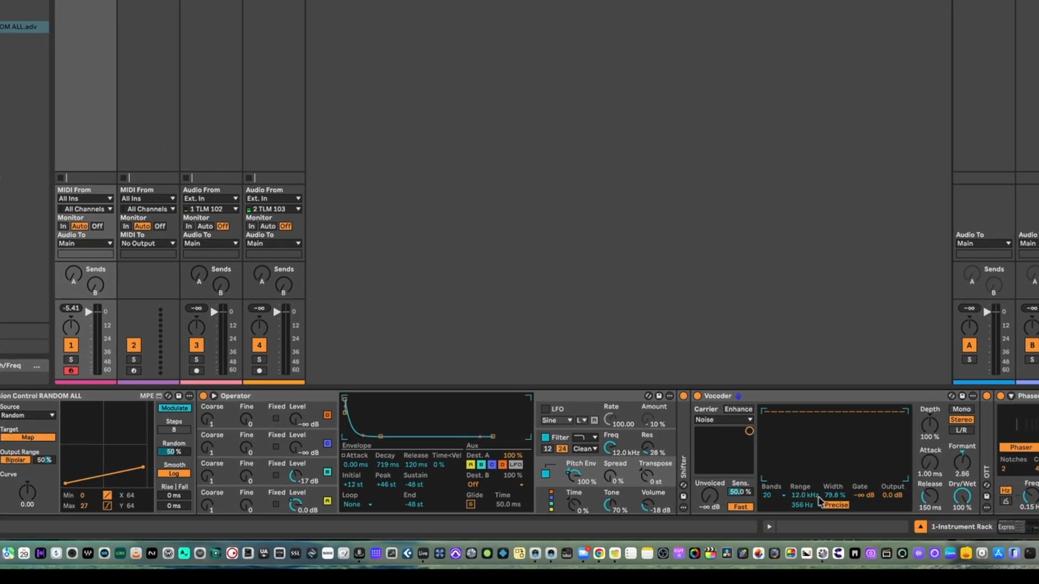
left_click(834, 495)
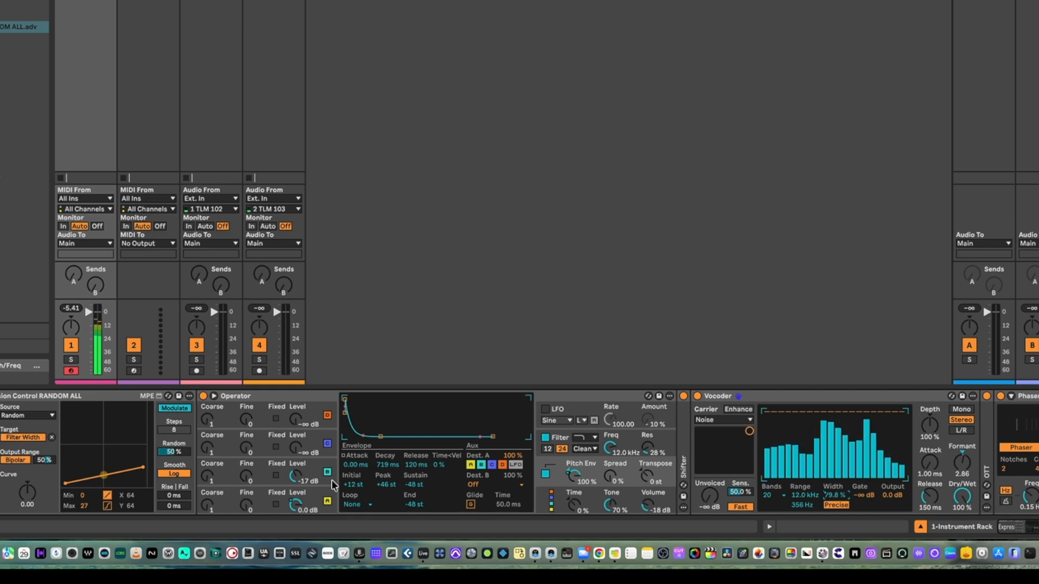
left_click_drag(145, 473, 143, 407)
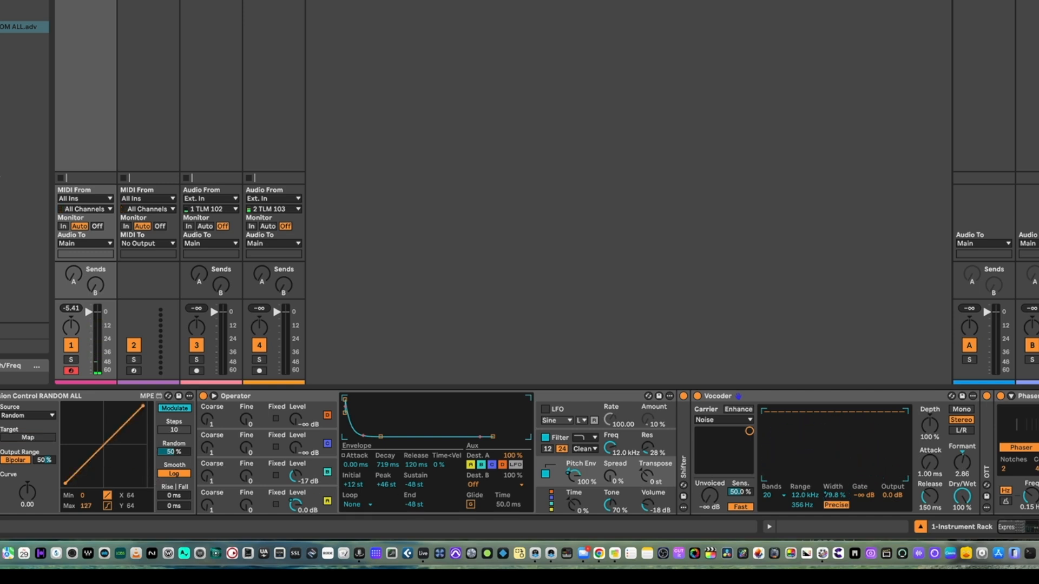
Step: Map the fifth random modulation to the lower frequency of the Vocoder's filter range and set its Max to 102
left_click(27, 438)
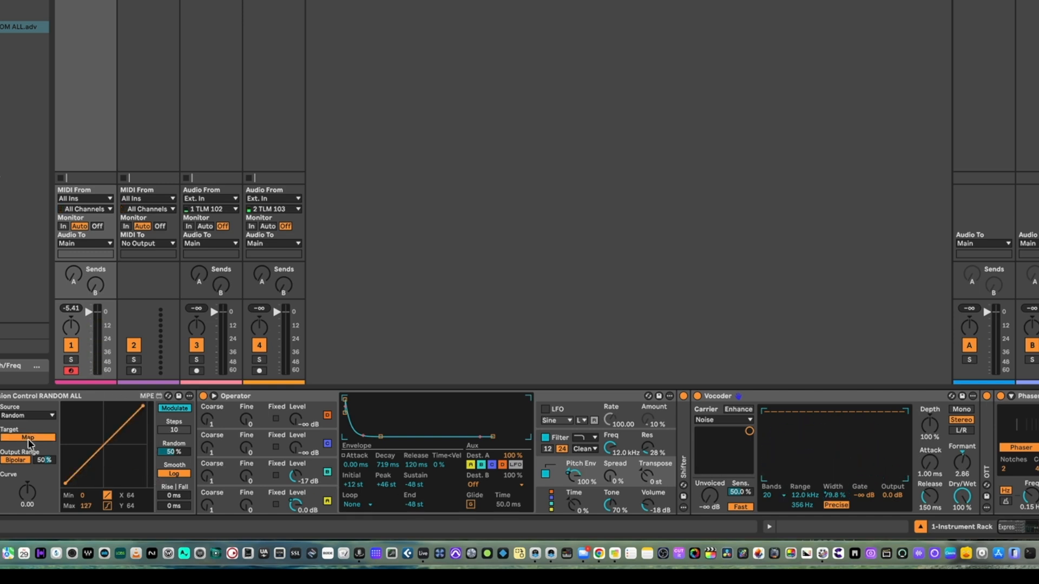
left_click(803, 505)
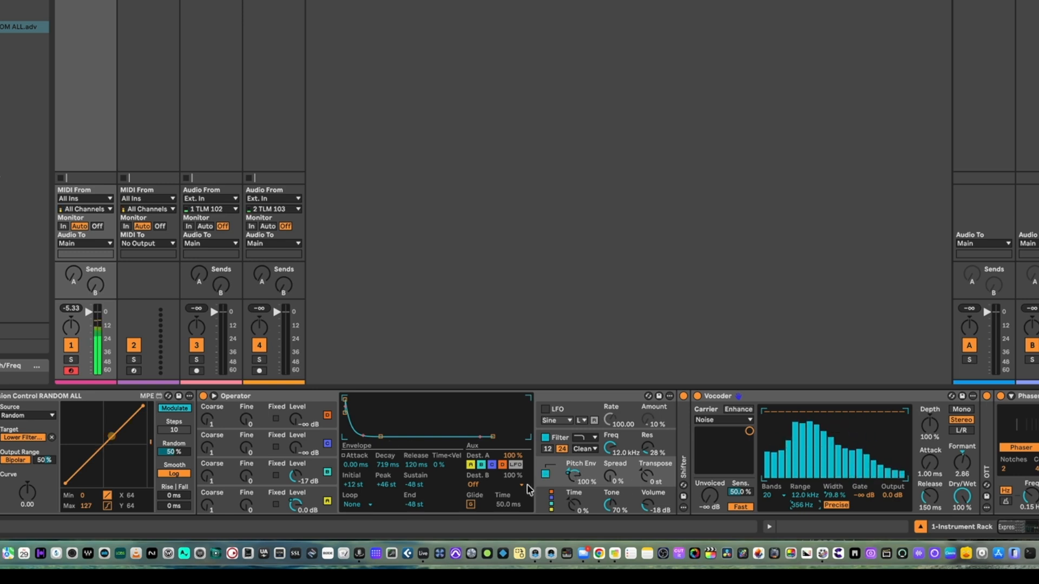
left_click_drag(144, 407, 146, 424)
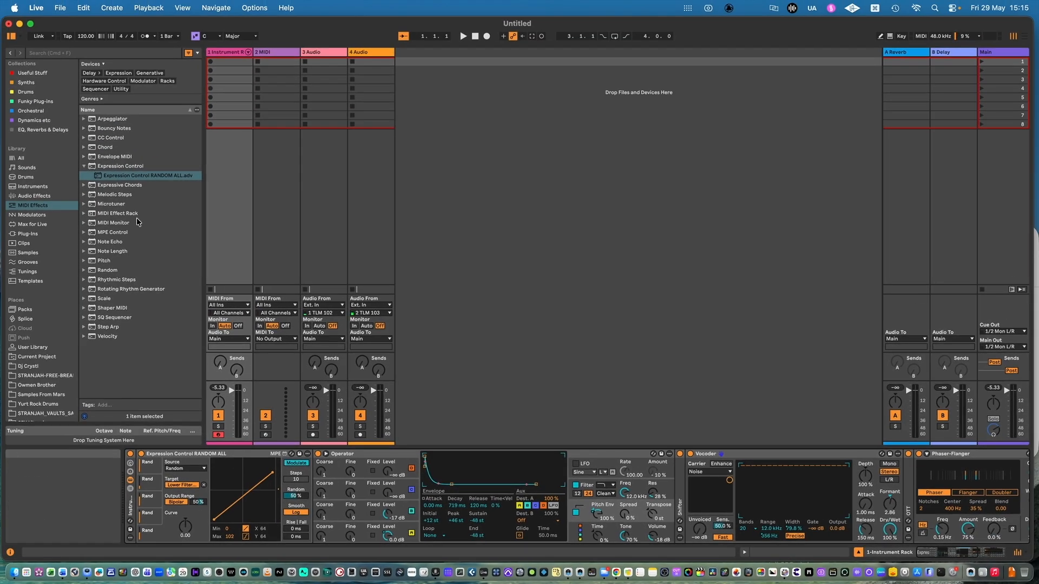
Step: Insert a second Expression Control RANDOM ALL preset before Operator and map its first random modulation to the Vocoder's Formant
left_click_drag(123, 179, 313, 469)
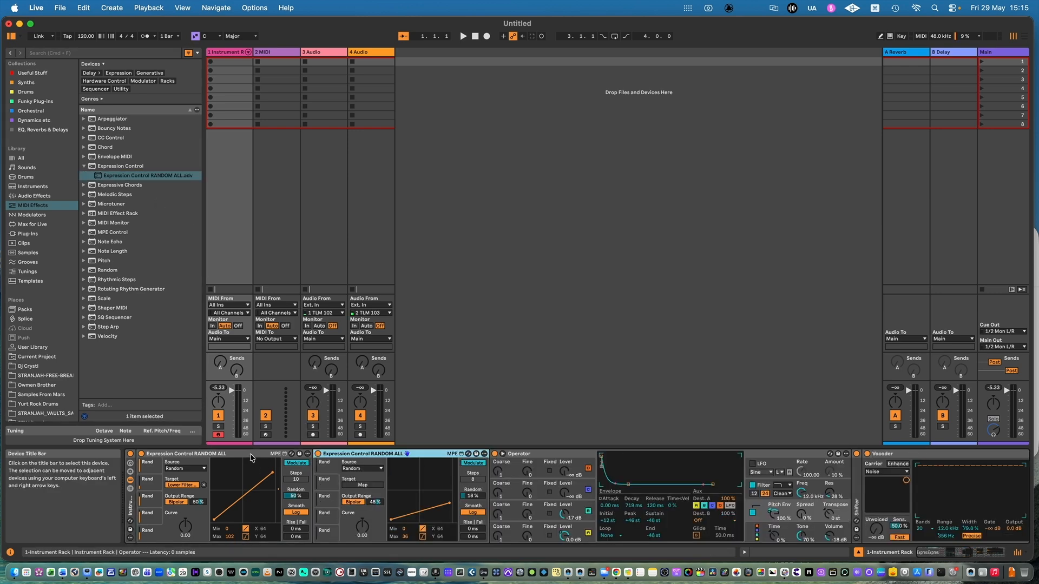
left_click(195, 486)
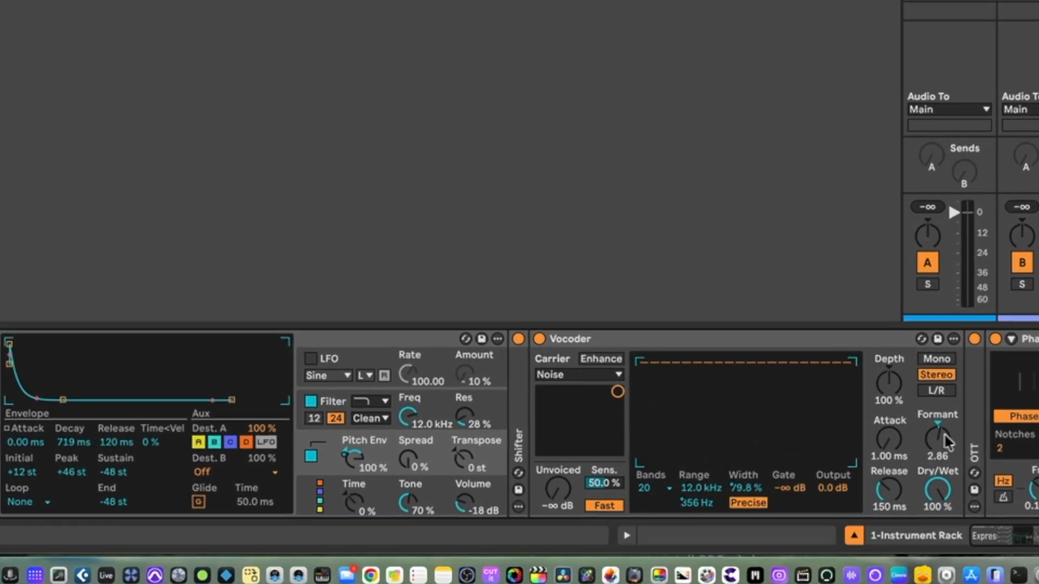
left_click(945, 436)
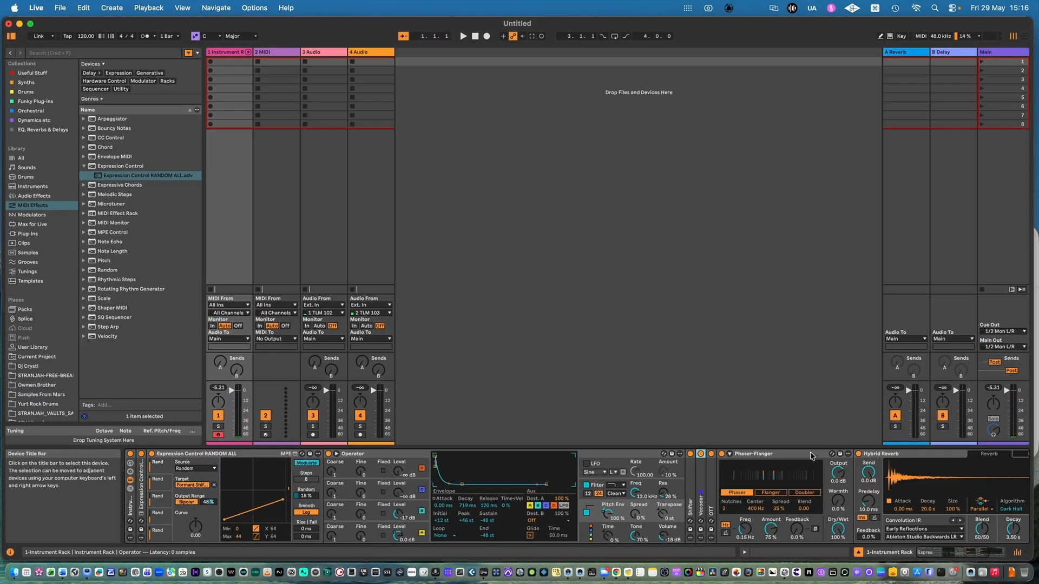
Step: Map another random modulation to Phaser-Flanger's modulation frequency with Max 106, and collapse the Vocoder and Phaser-Flanger
left_click(810, 454)
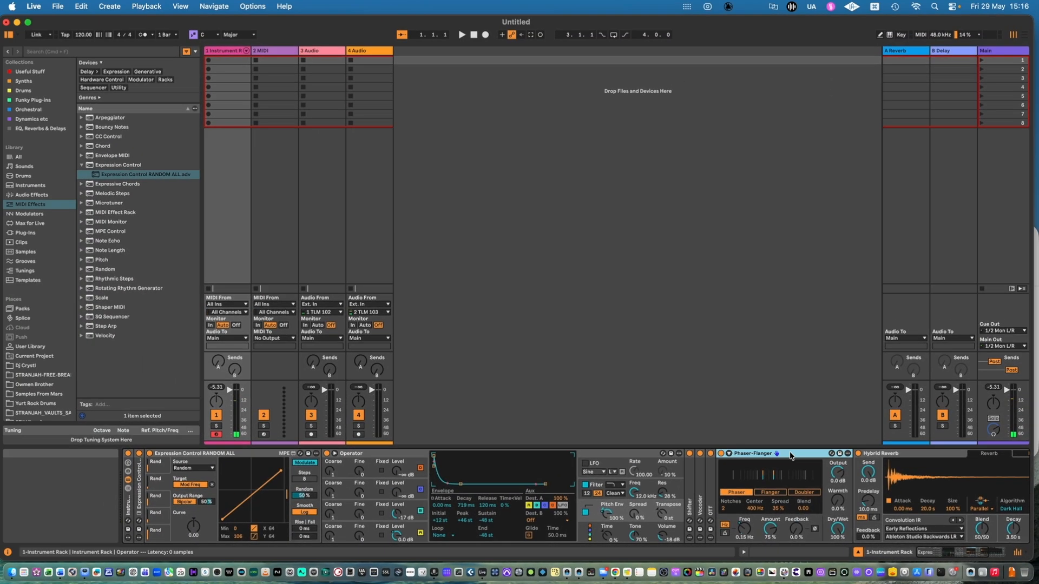
left_click(800, 456)
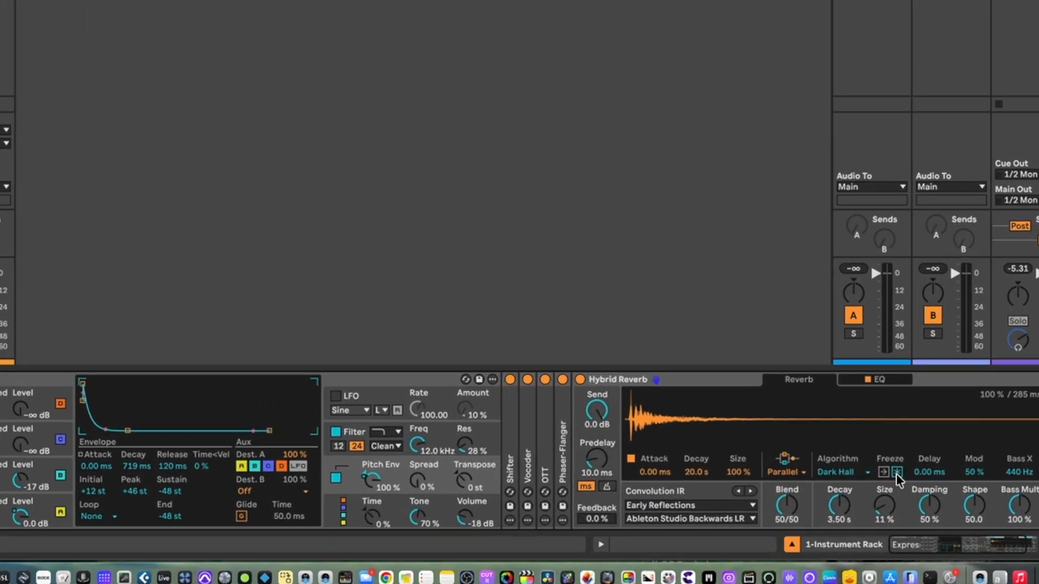
Step: Map the next random modulation to Hybrid Reverb's dry/wet with its Max at 5, and collapse Hybrid Reverb
scroll(896, 474, "right", 3)
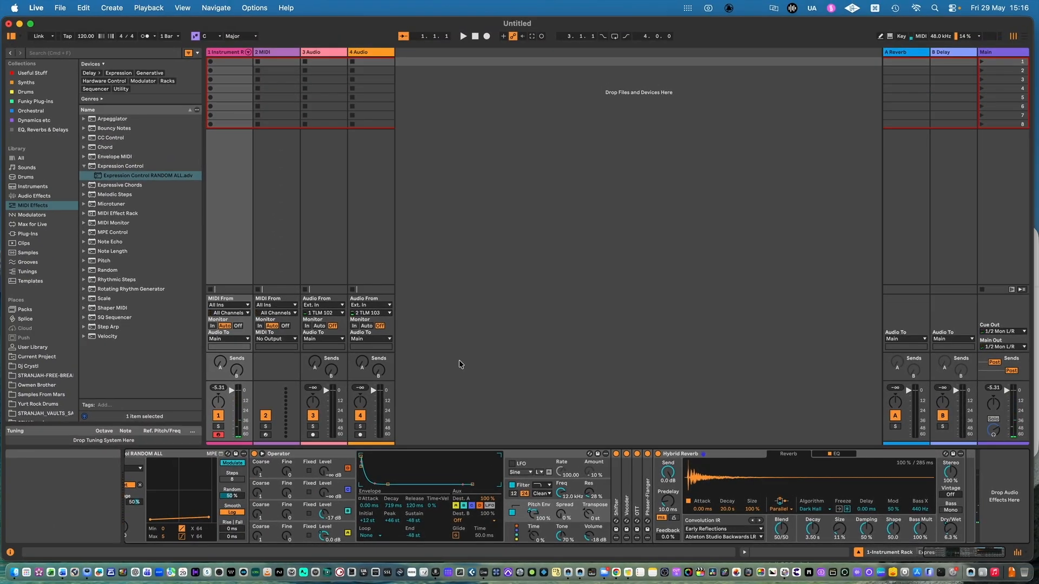
scroll(528, 468, "left", 4)
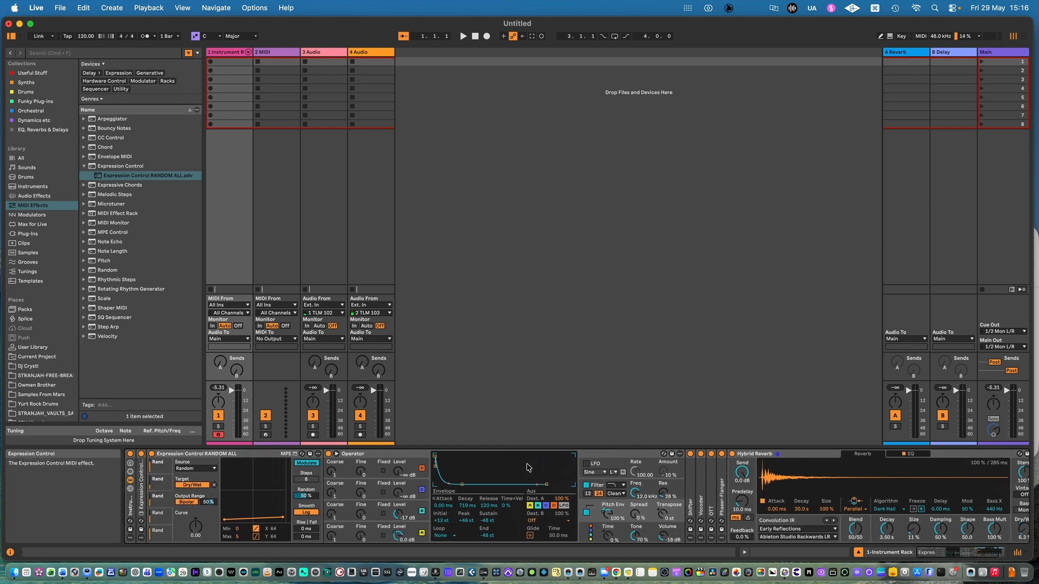
scroll(529, 467, "right", 4)
double_click(746, 457)
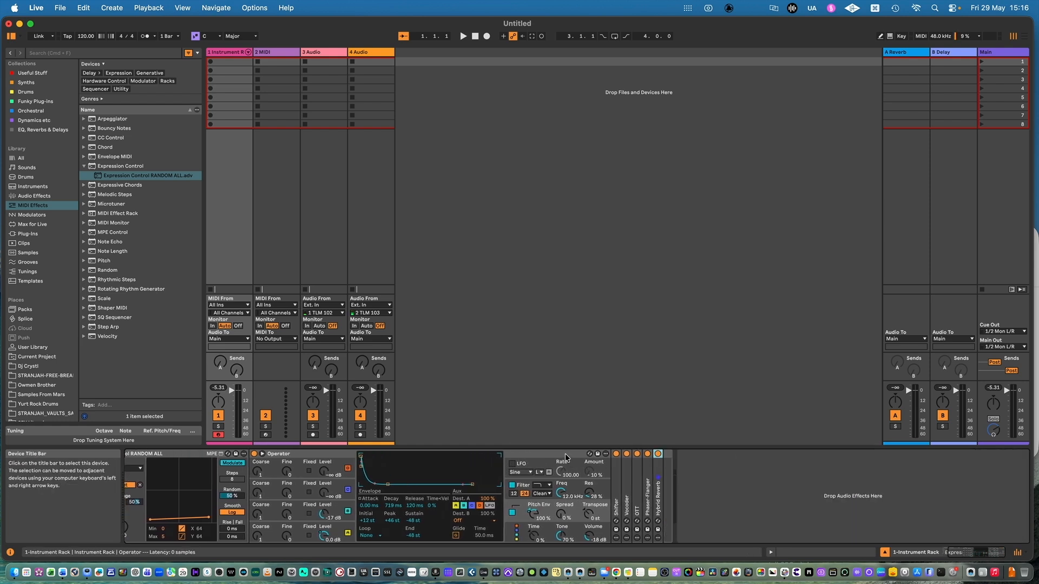
Step: Create an empty one-bar MIDI clip in the first slot of the Instrument Rack track
left_click(235, 62)
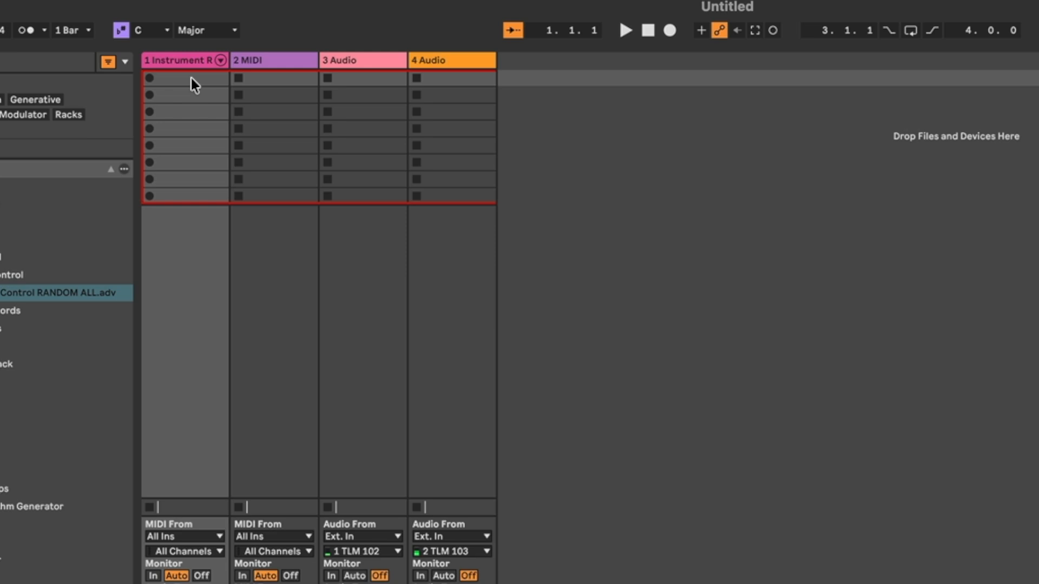
double_click(186, 81)
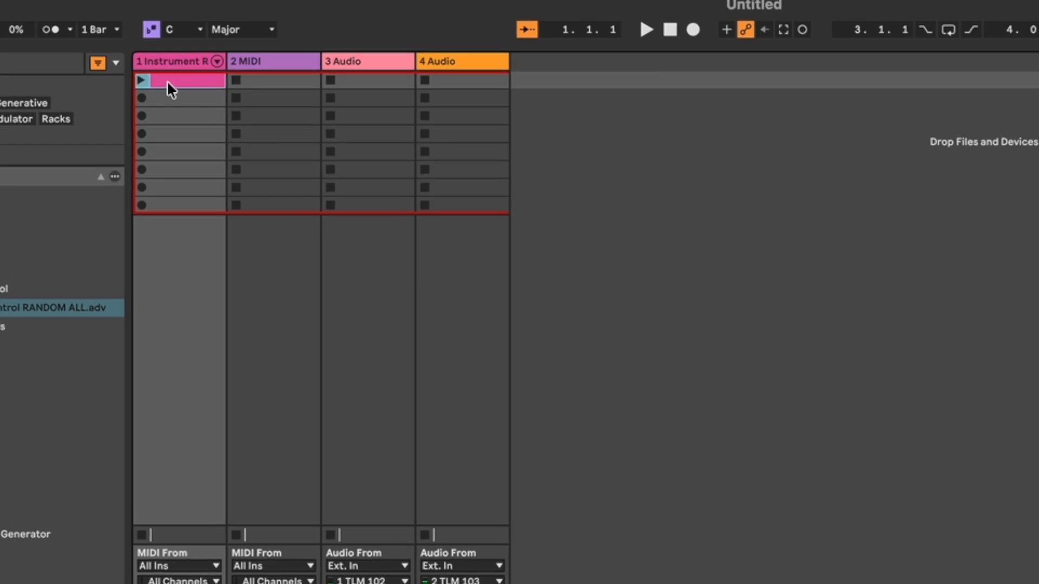
double_click(178, 81)
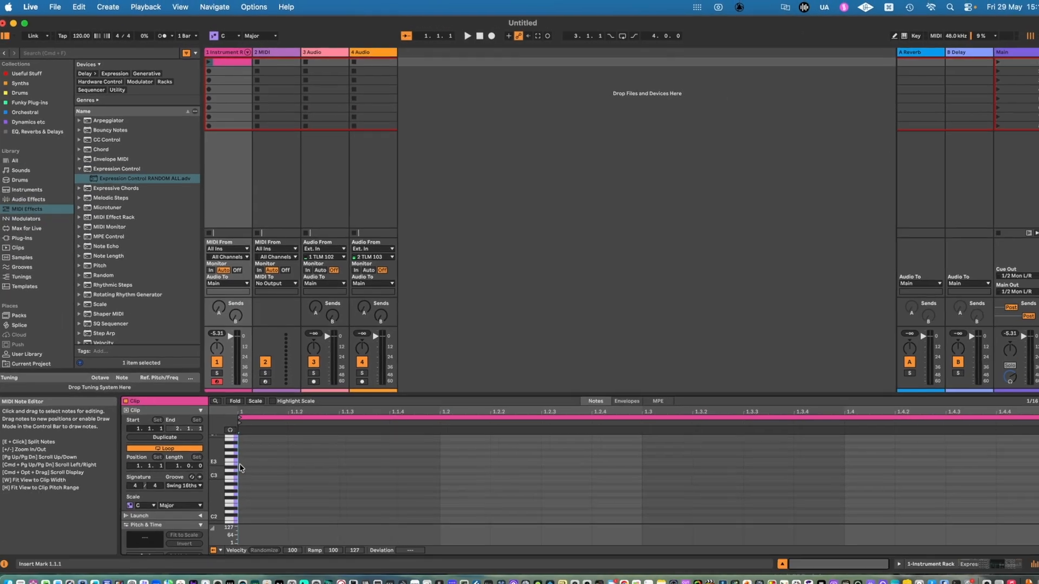
Step: Add a note at the start of the clip, extend it to just past 1.1.3, and audition it with the clip playing
double_click(241, 456)
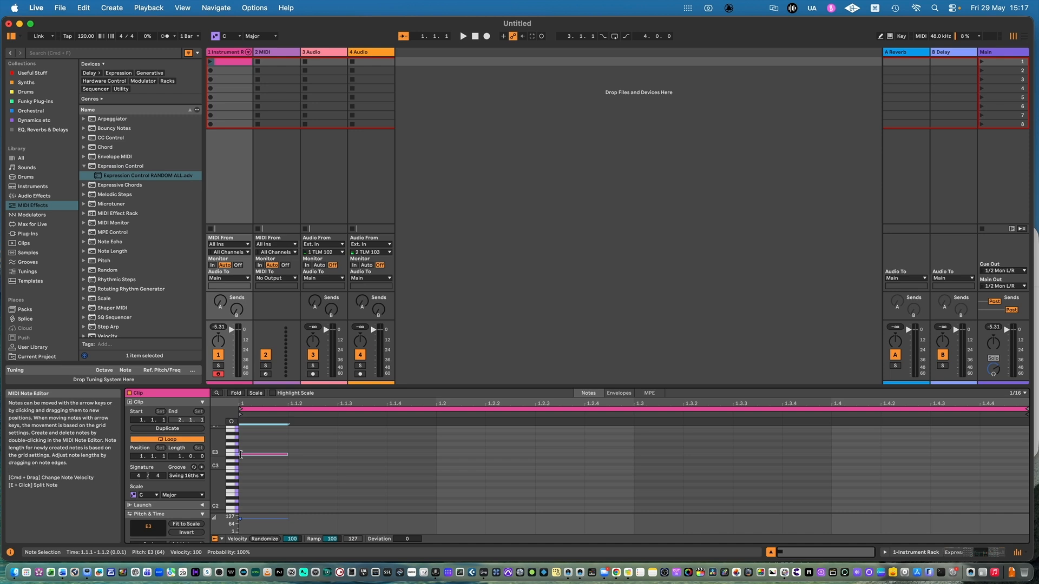
left_click_drag(287, 455, 351, 455)
left_click(231, 422)
left_click(210, 63)
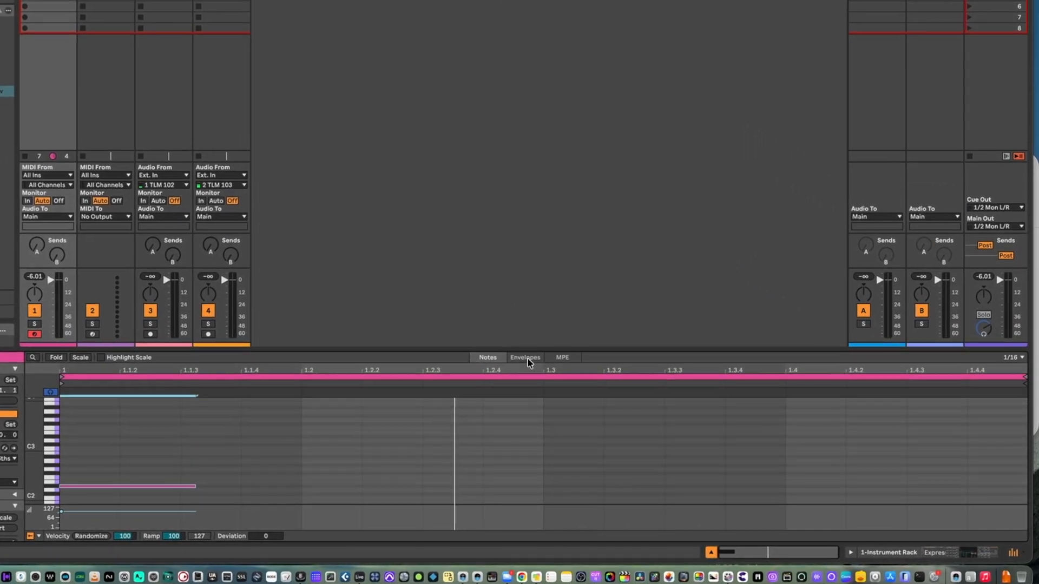
Step: Automate Track Volume in the clip's envelopes, holding 0 dB until about 1.4.2 and fading to silence at the clip's end
left_click(606, 389)
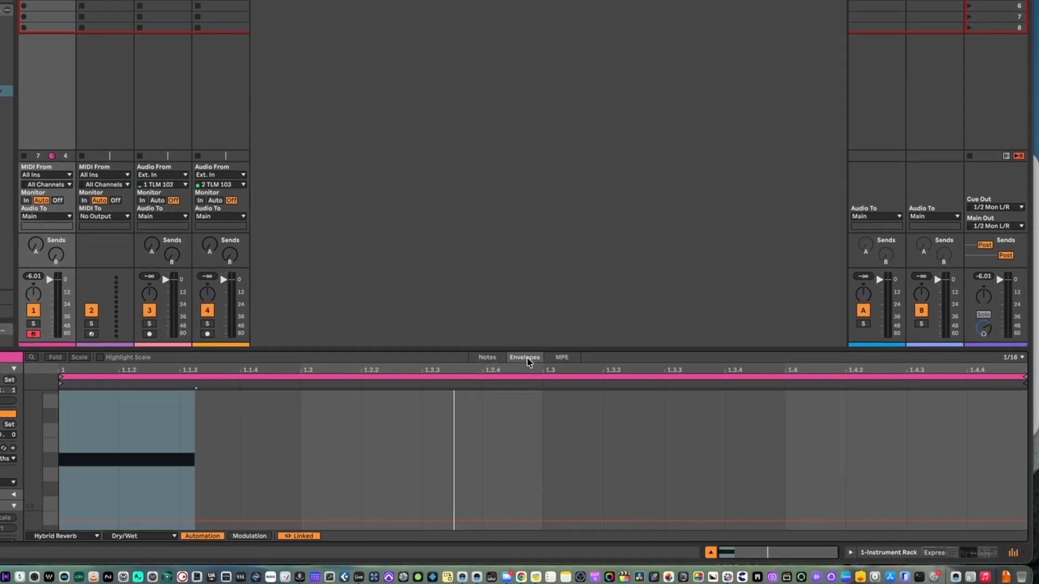
left_click(52, 280)
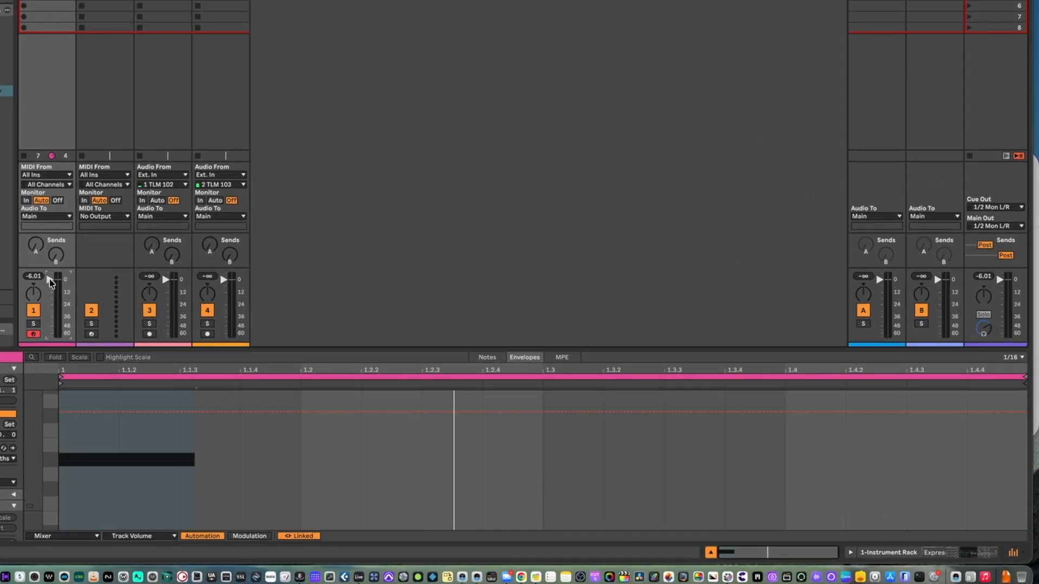
left_click(844, 412)
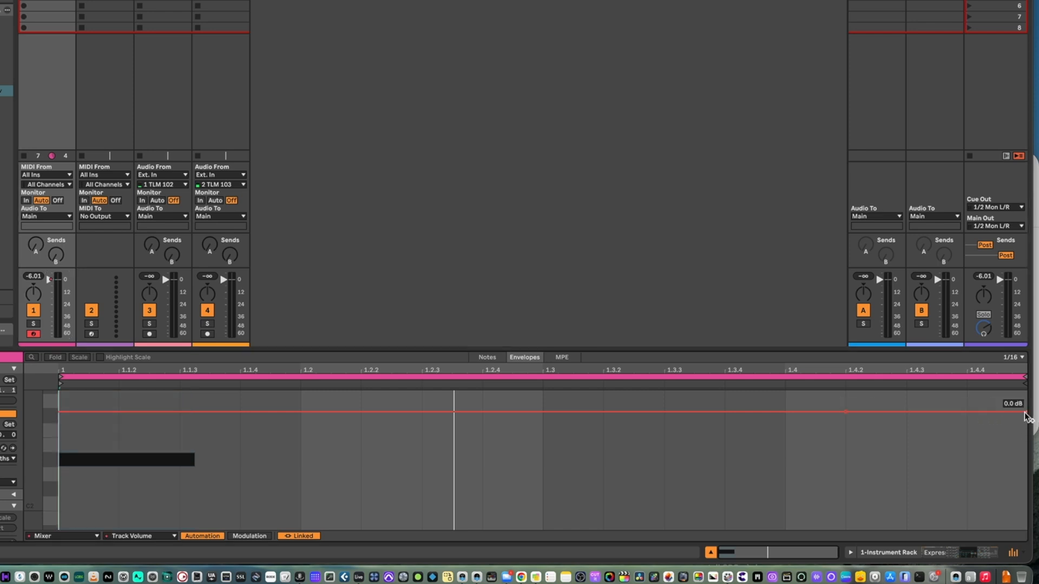
left_click_drag(1024, 412, 1024, 527)
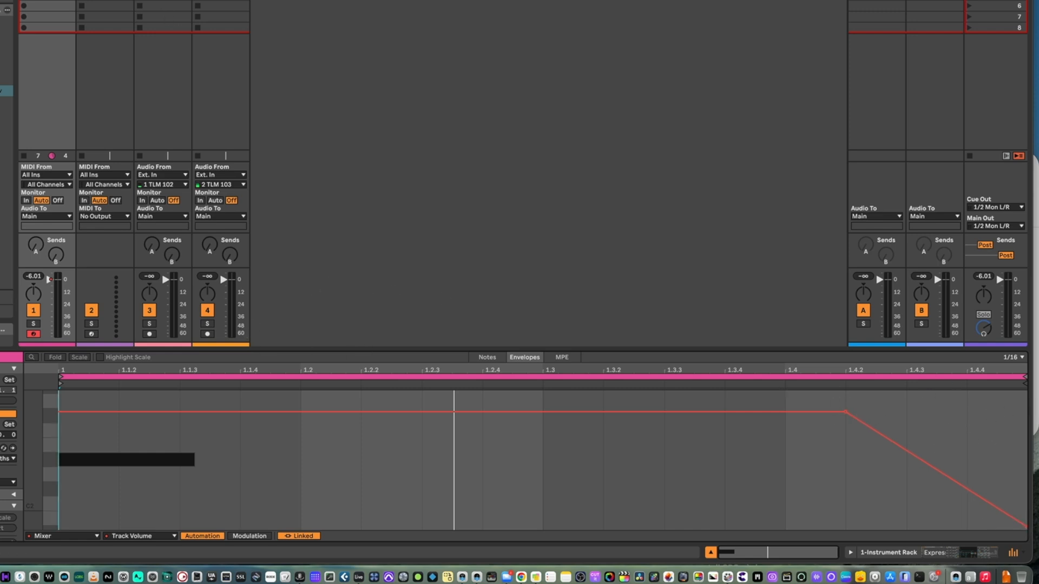
left_click(481, 358)
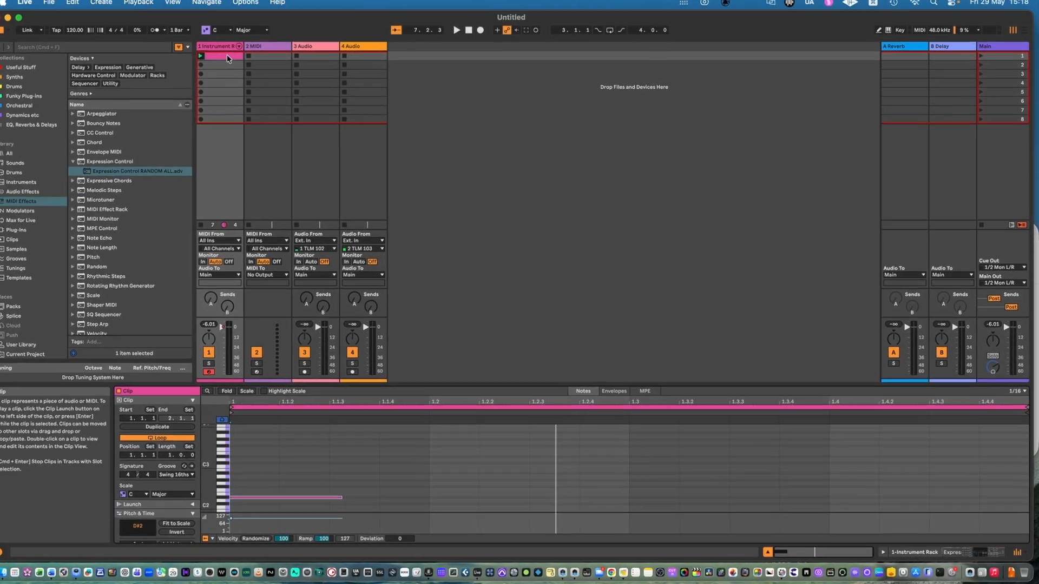
Step: Duplicate the clip down the Instrument Rack track until all eight slots are filled
key("super+d")
key("super+d")
key("super+d")
key("super+d")
key("super+d")
key("super+d")
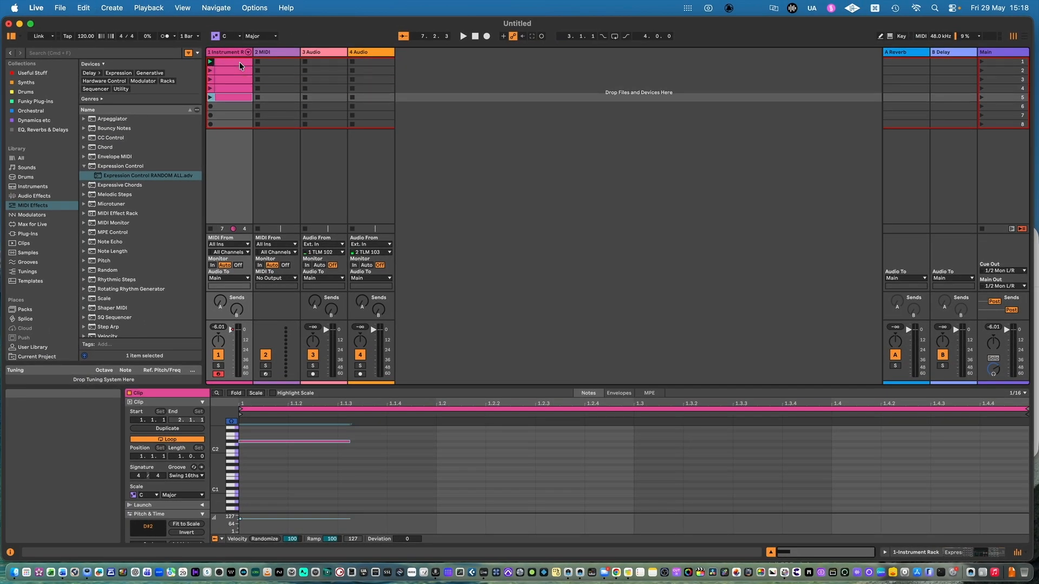
key("super+d")
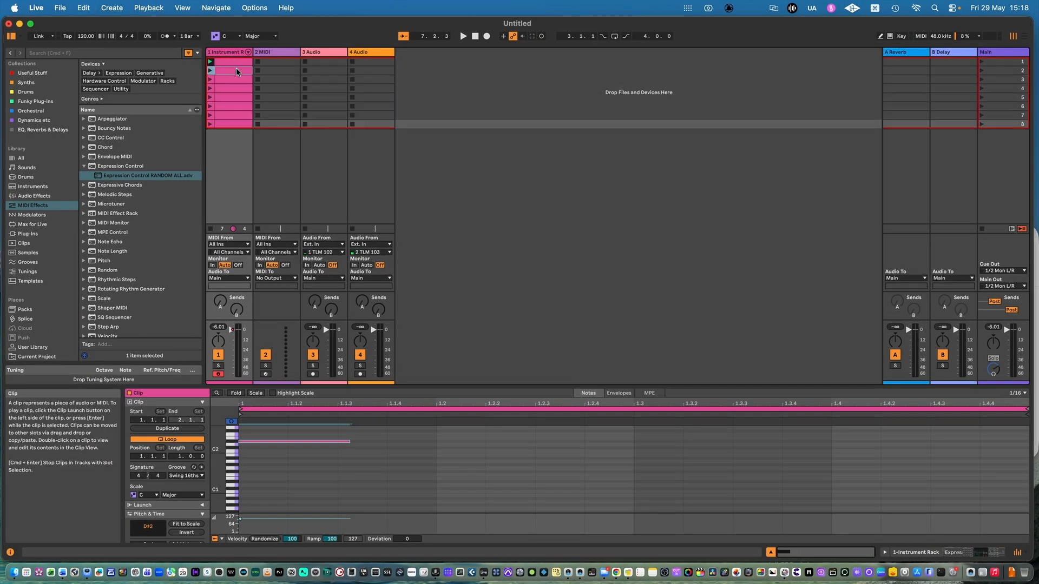
Step: Vary the pitches in the duplicated clips, lowering the second clip's note and moving the fifth clip's to C2 and the eighth clip's to D4
left_click(236, 68)
left_click(288, 442)
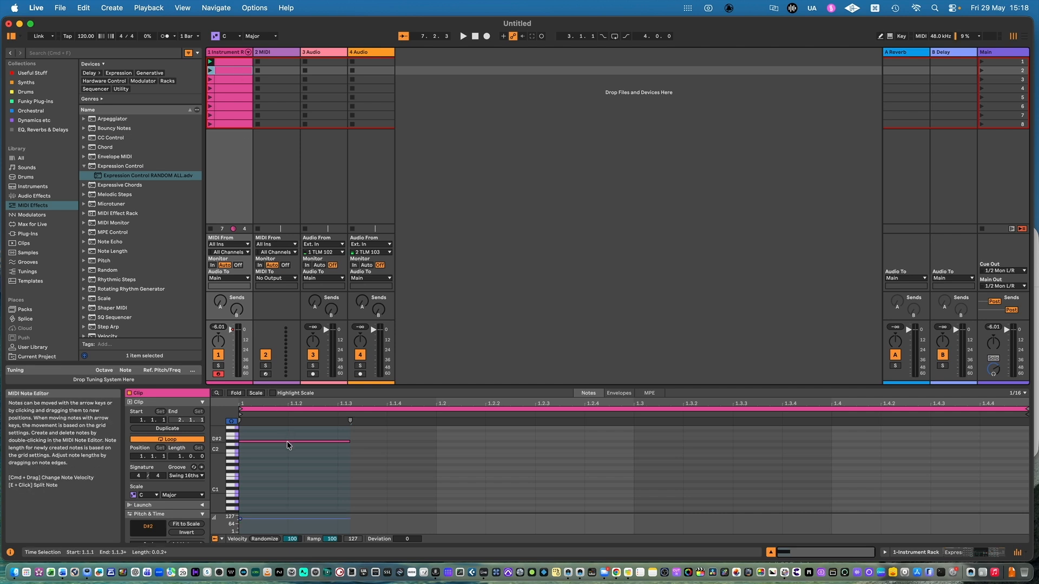
left_click_drag(287, 442, 294, 498)
left_click(236, 98)
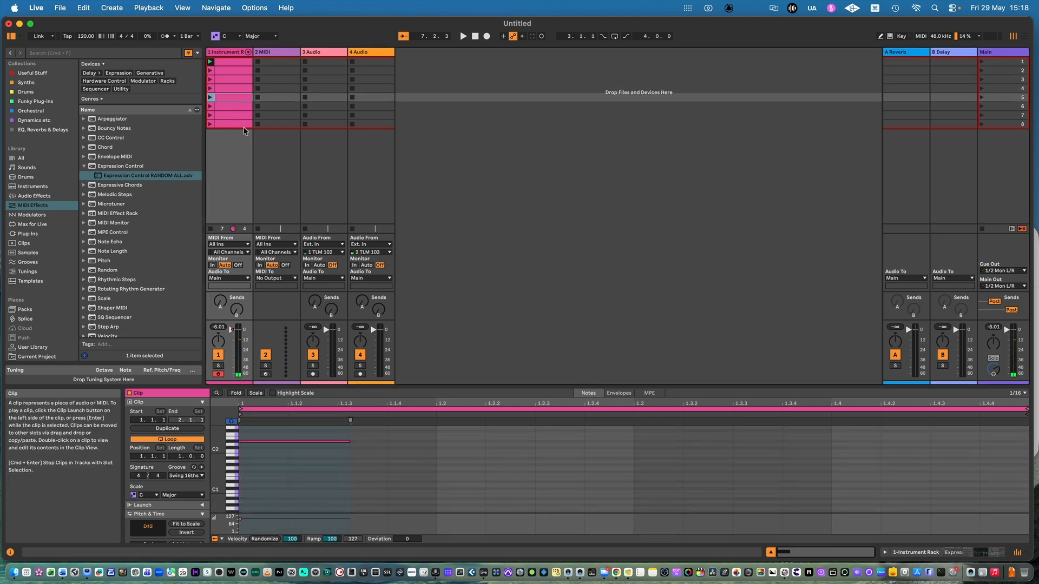
key("Down")
key("Down")
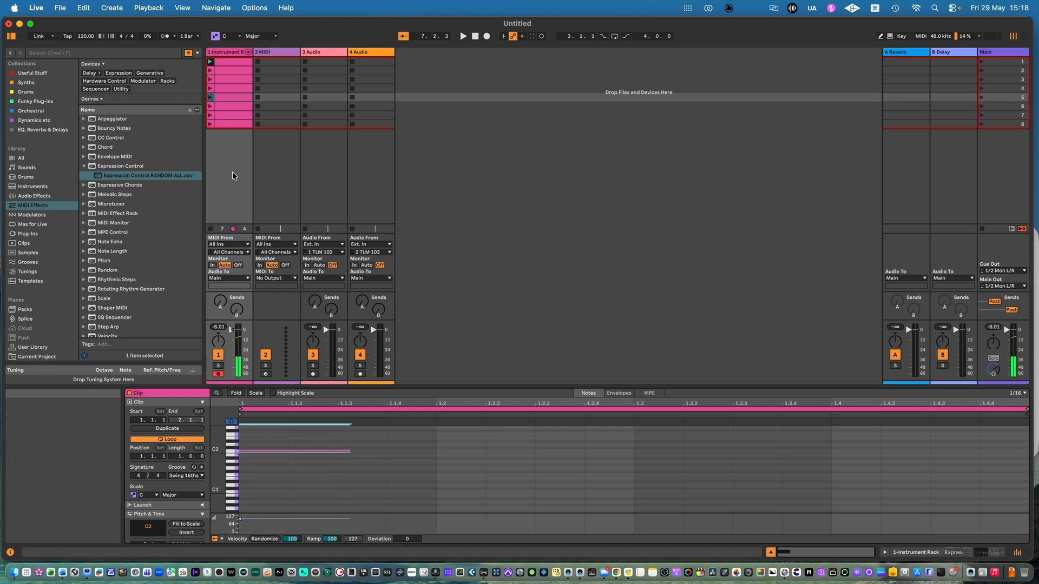
key("Down")
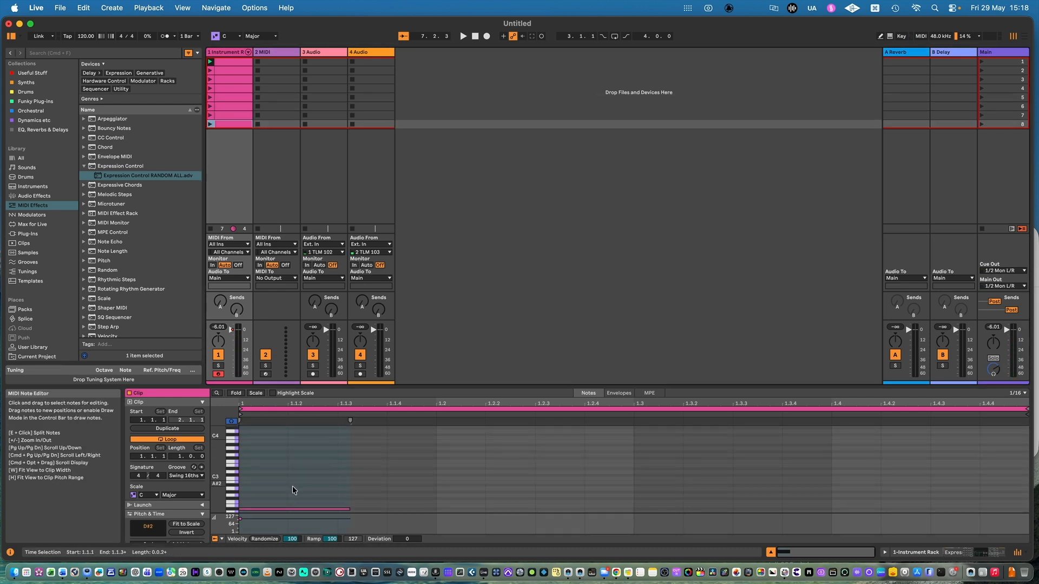
left_click_drag(292, 509, 293, 434)
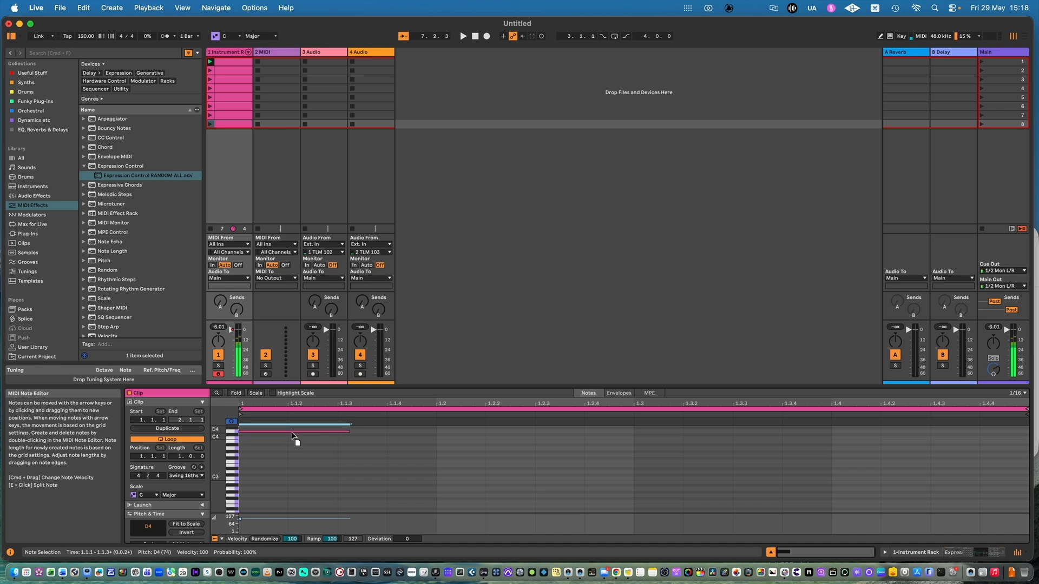
Step: Delete the 2 MIDI and 3 Audio tracks
left_click(282, 52)
left_click(320, 52)
right_click(320, 52)
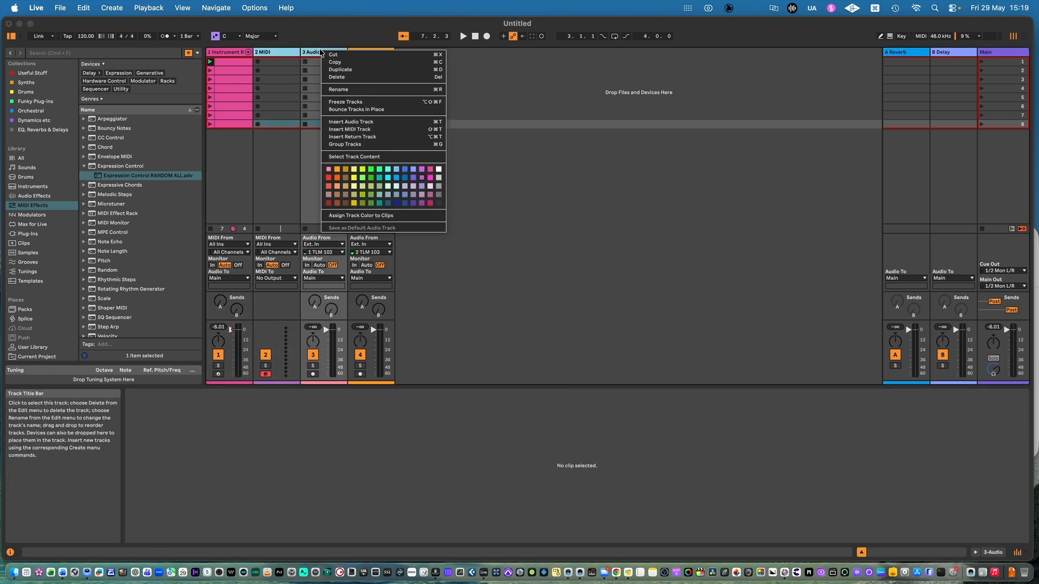
left_click(335, 76)
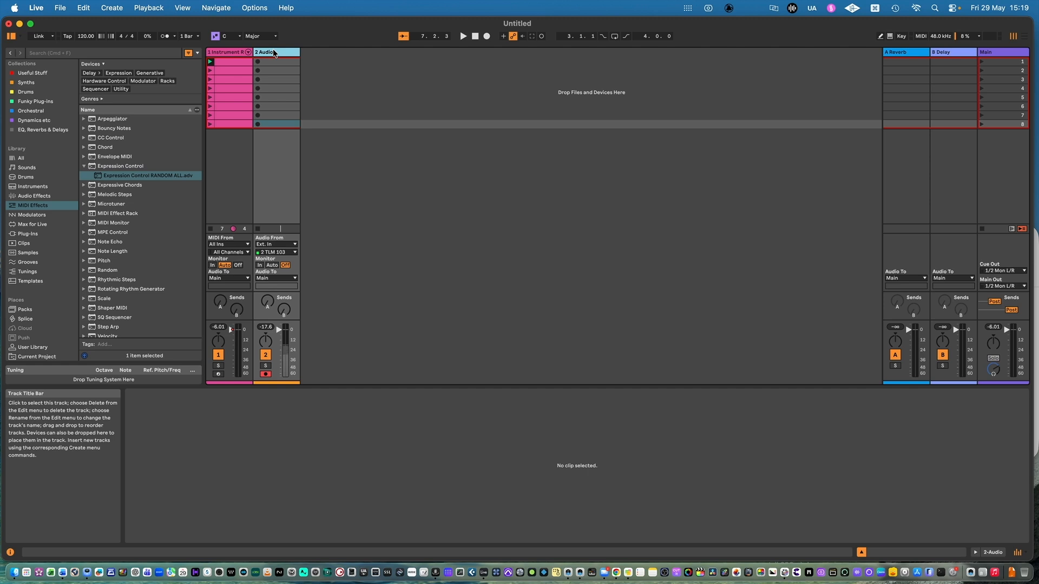
Step: Rename the remaining audio track Lasers and set its audio input to Resampling
key("super+r")
type("Lase")
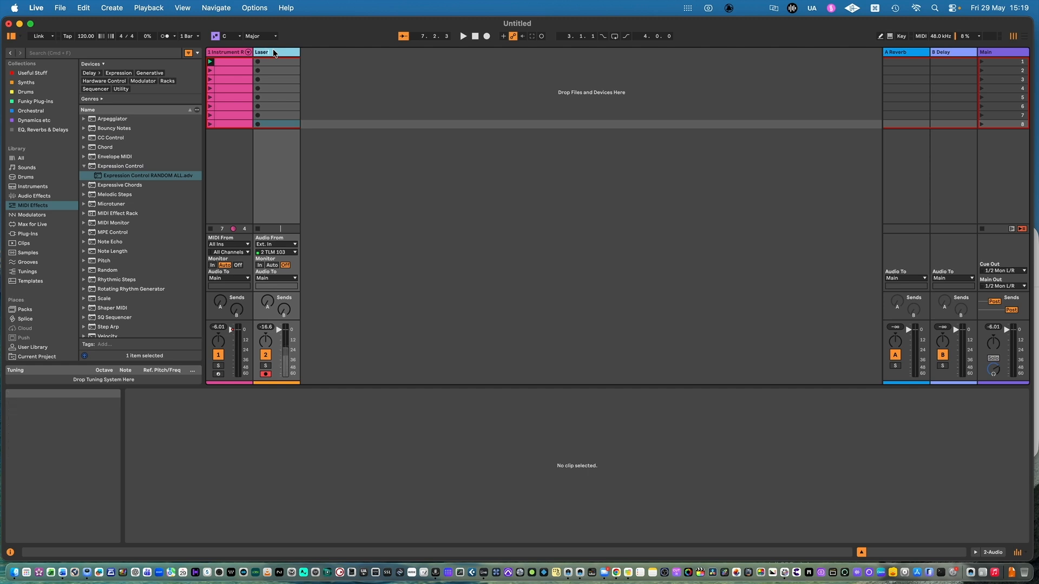
type("rs")
left_click(286, 244)
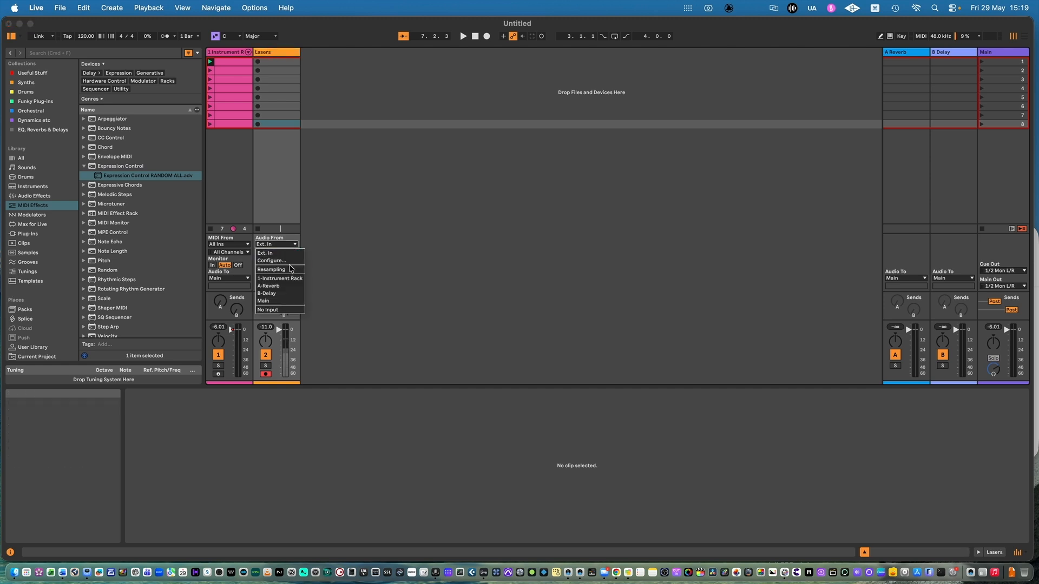
left_click(290, 269)
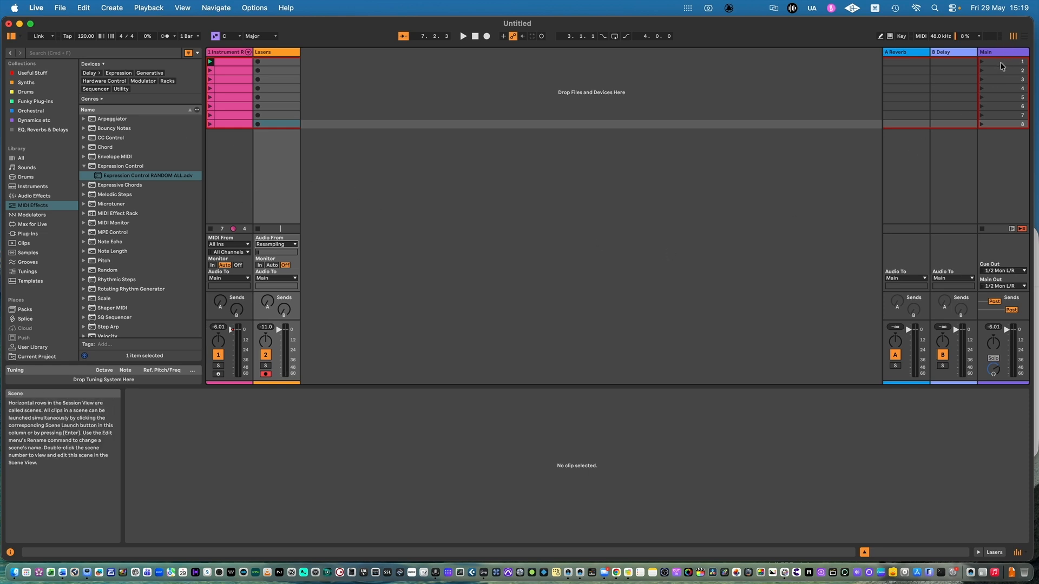
Step: Enable Follow Action, with Next as the action, on all eight scenes together
left_click(1010, 52)
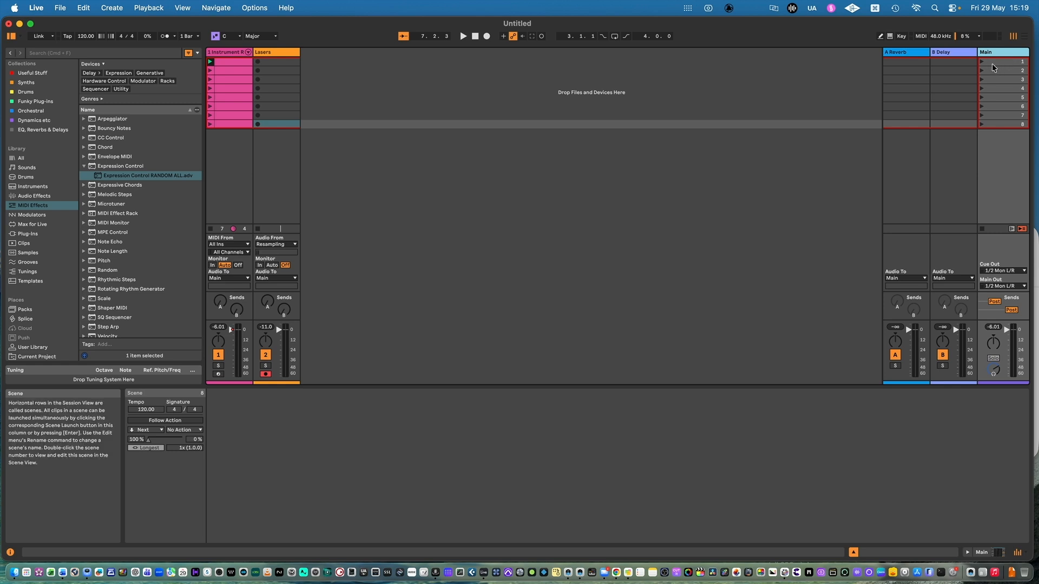
left_click(1008, 59)
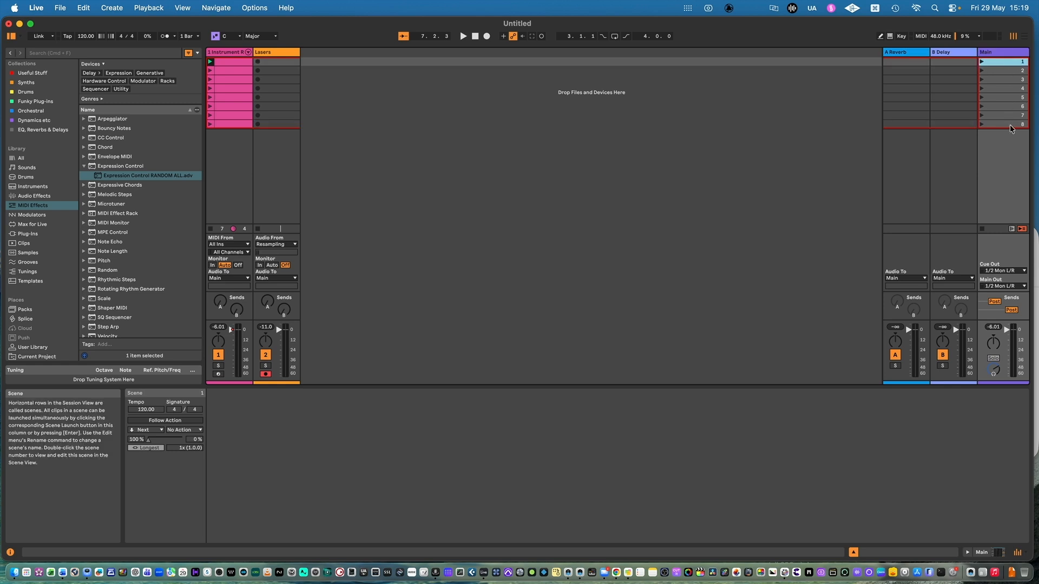
left_click(1009, 124, "shift")
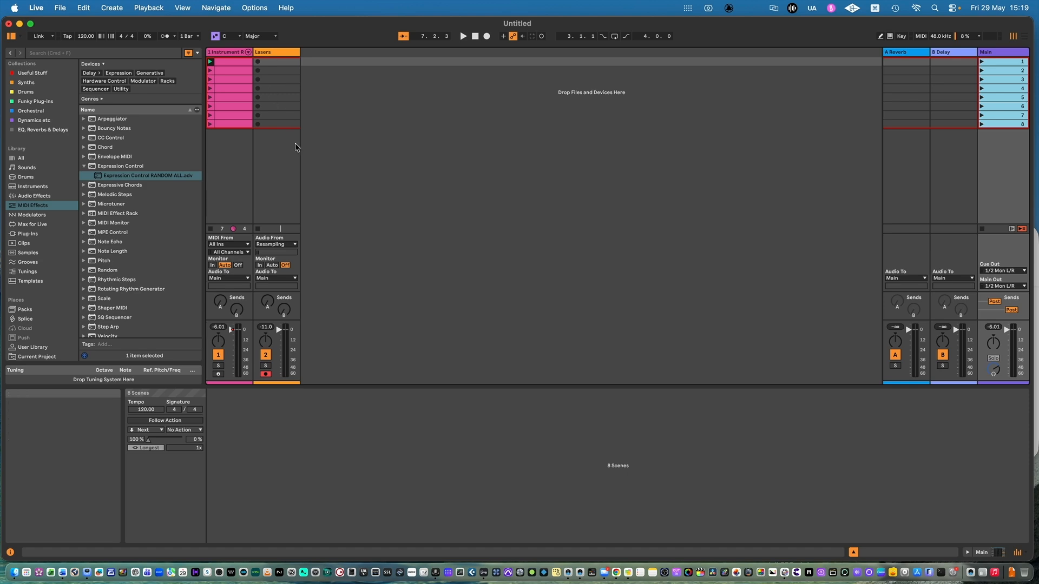
left_click(188, 422)
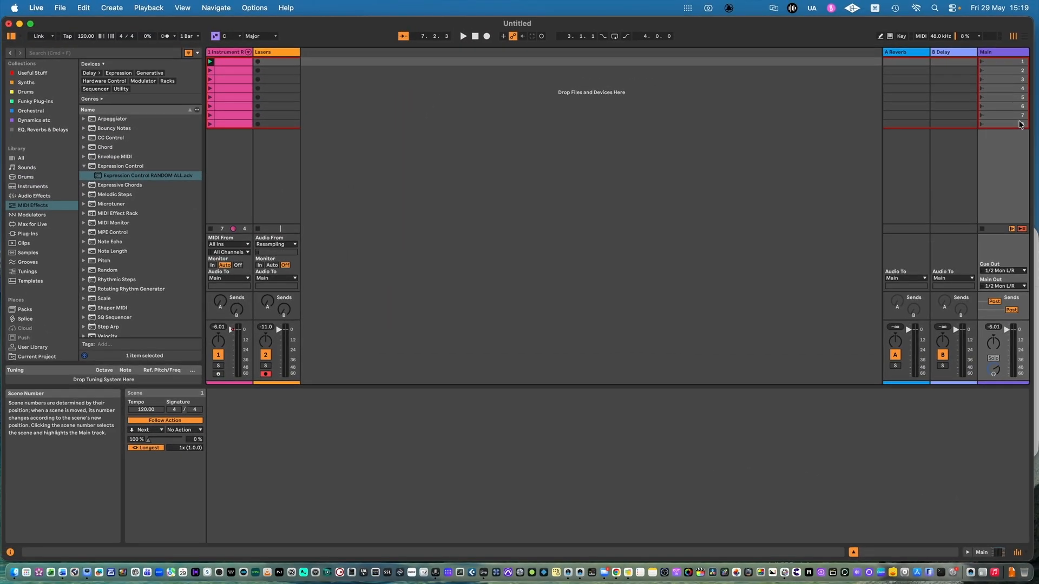
Step: Change the follow action of scene 8 to Stop
left_click(1020, 125)
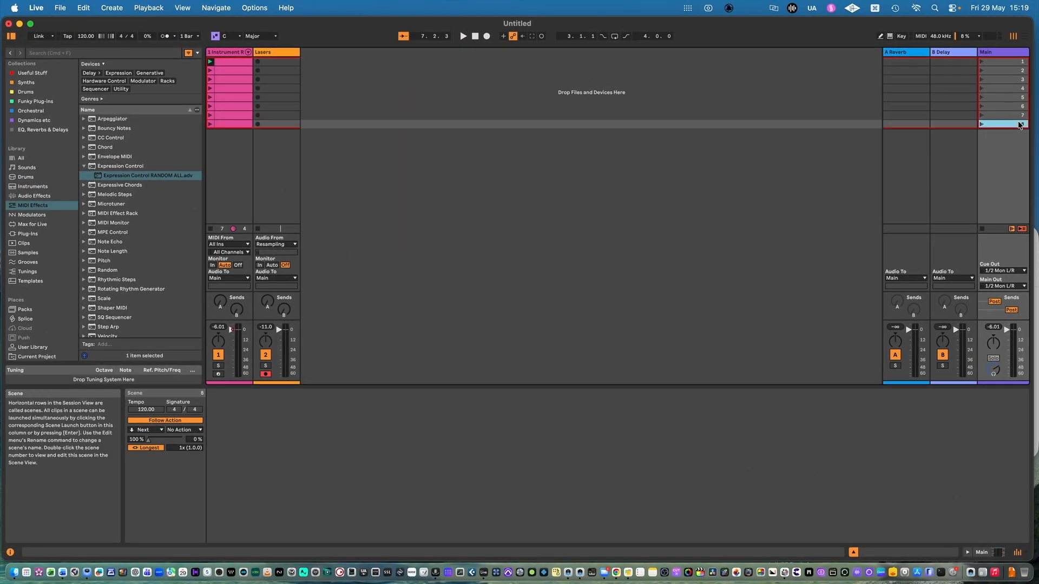
left_click(158, 430)
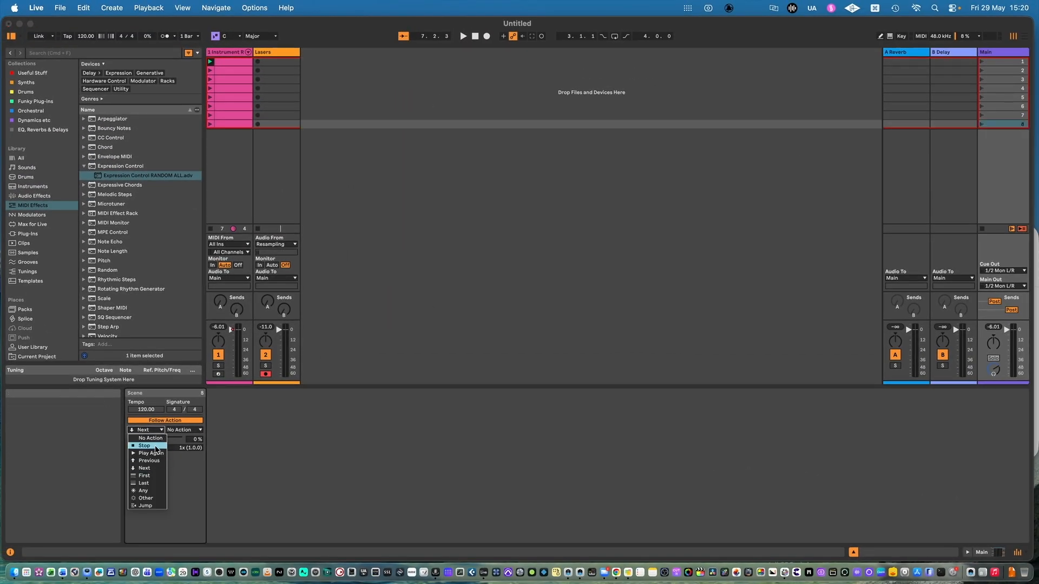
left_click(155, 445)
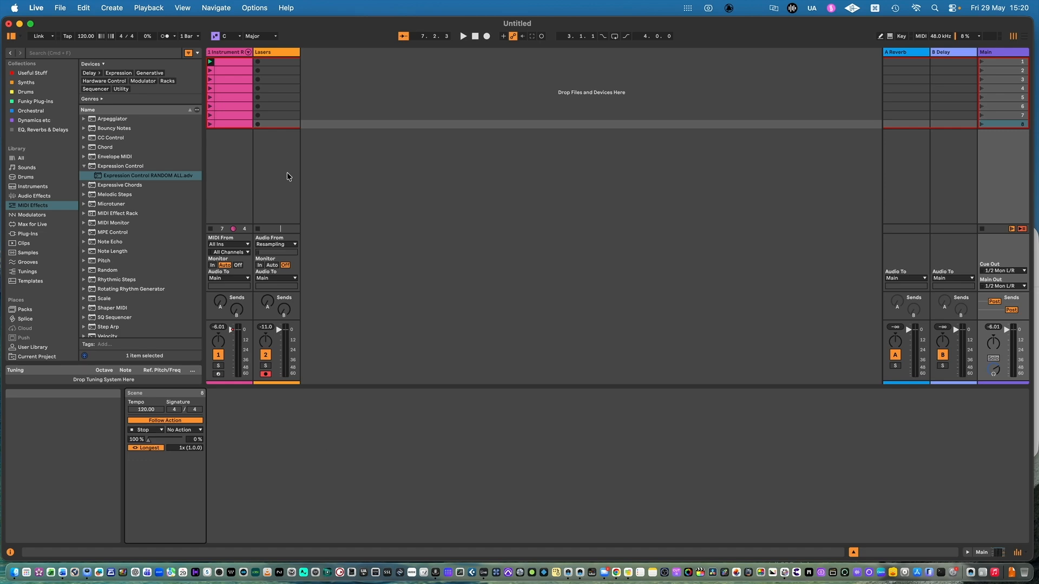
Step: Check scene 1's launch preferences for selecting the next scene and triggering recording on launch
right_click(1004, 51)
key("Escape")
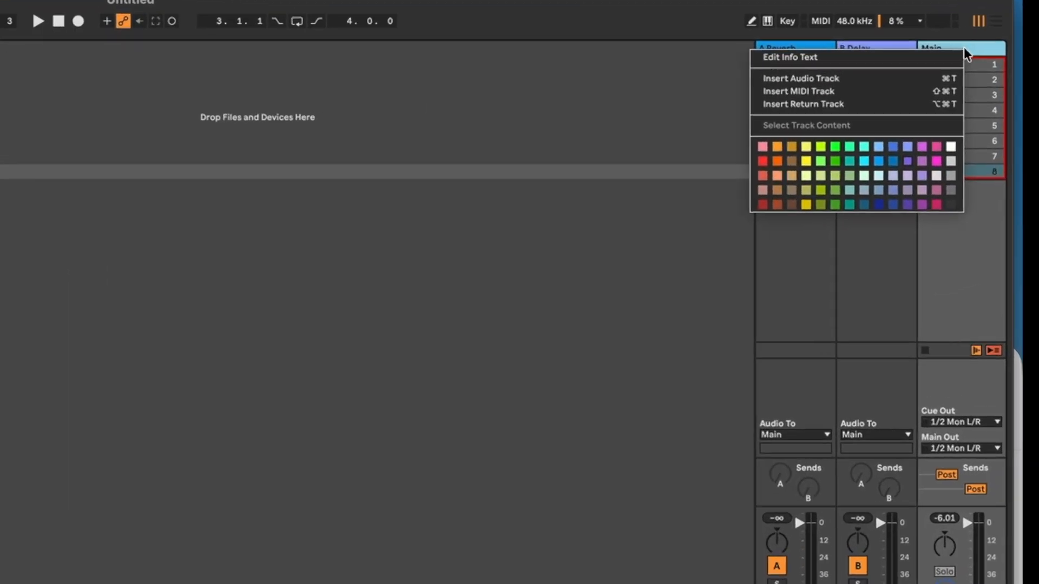
left_click(946, 64)
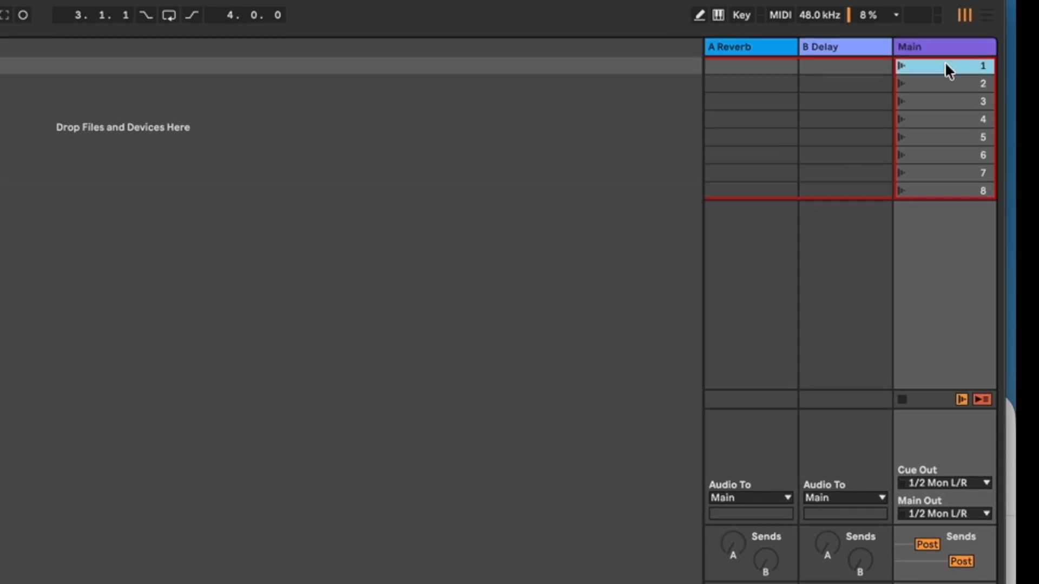
right_click(945, 65)
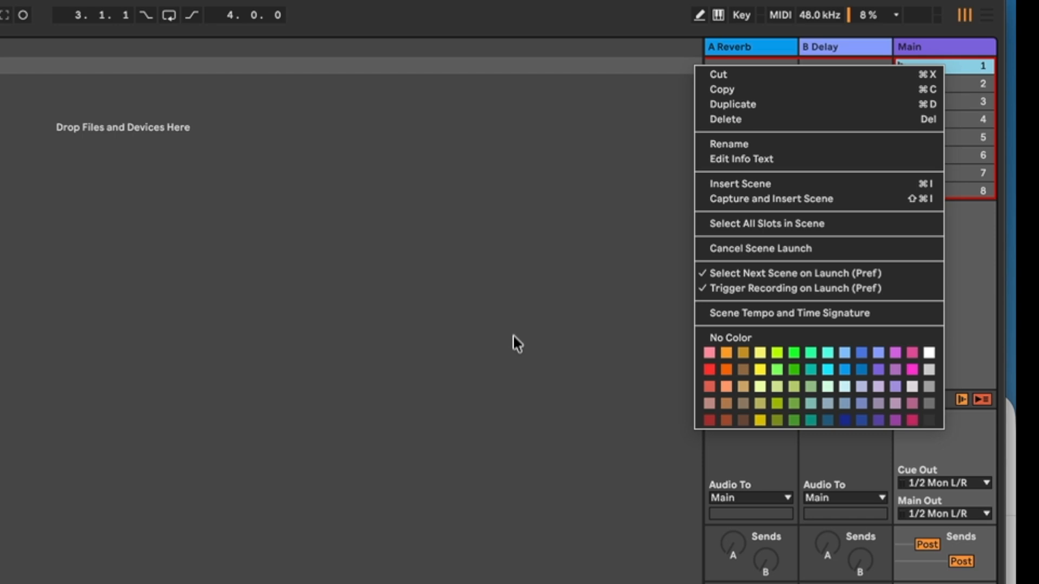
left_click(452, 332)
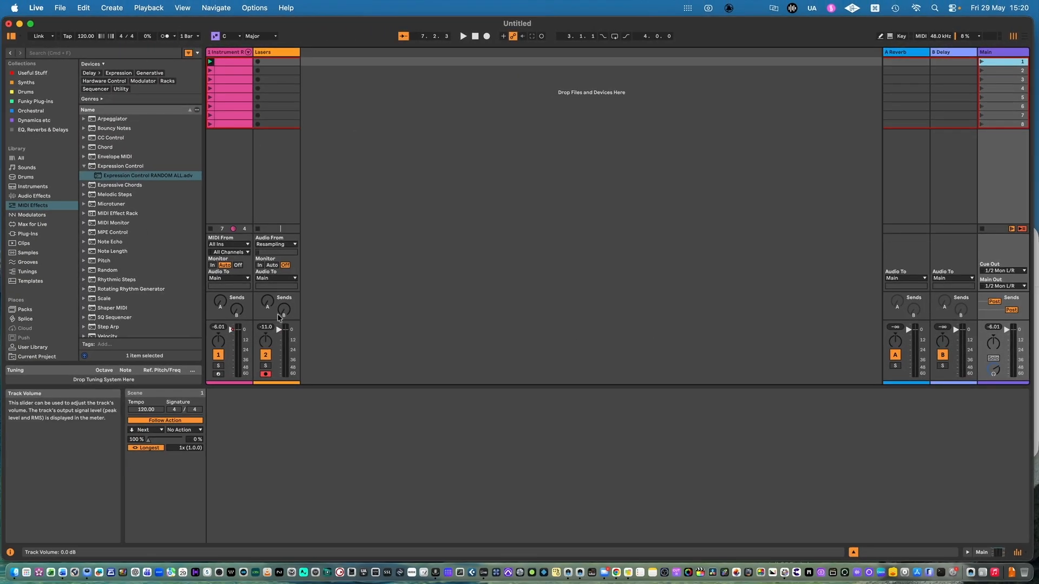
Step: Launch scene 1 so that all eight clips are resampled in sequence into the Lasers track
left_click(213, 148)
left_click(211, 51)
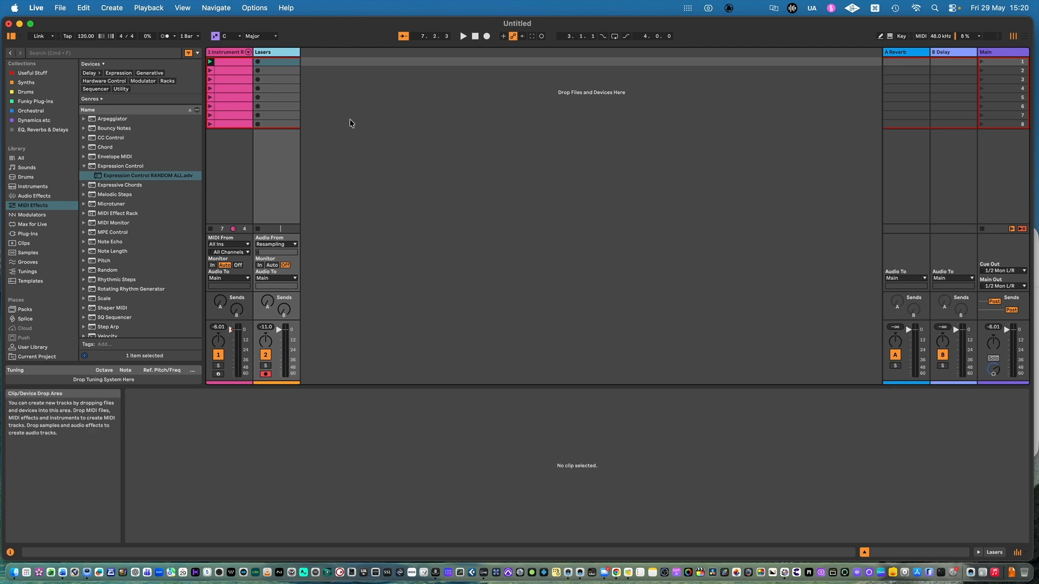
left_click(982, 60)
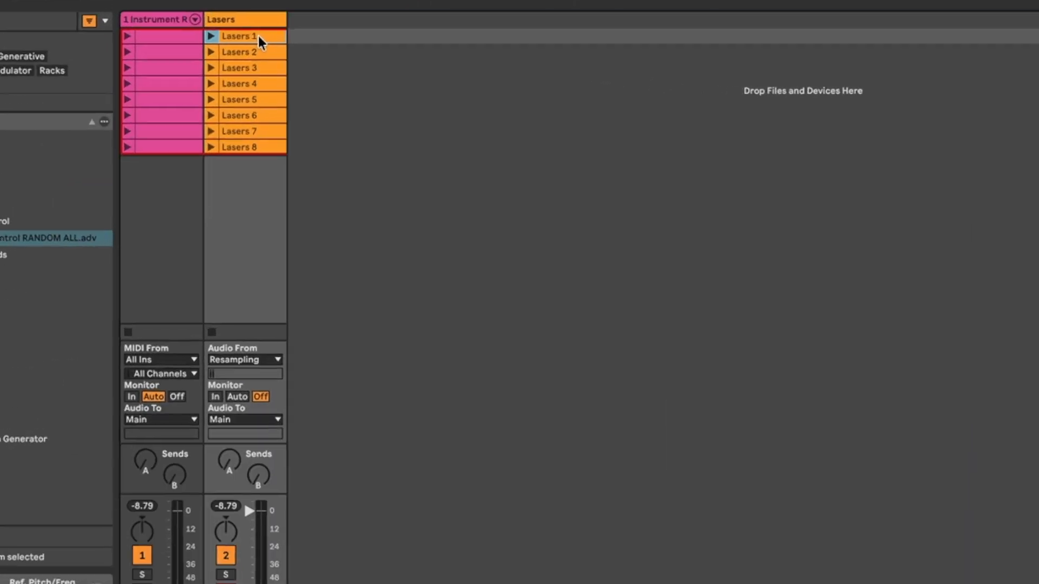
Step: Show the Lasers 1 clip's recorded file in Finder and move the window clear of the screen edge
right_click(260, 36)
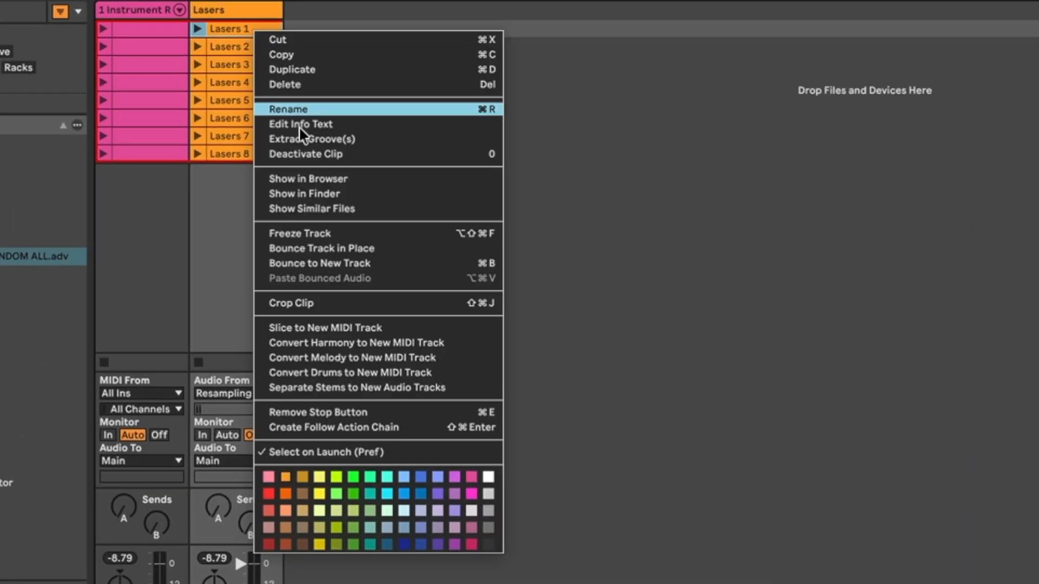
left_click(339, 192)
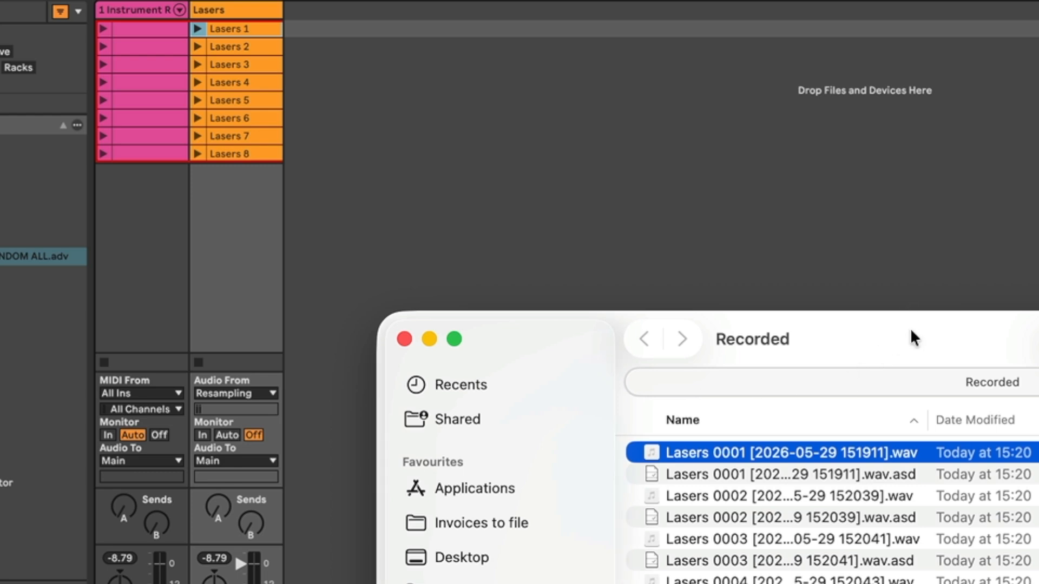
left_click_drag(910, 328, 606, 193)
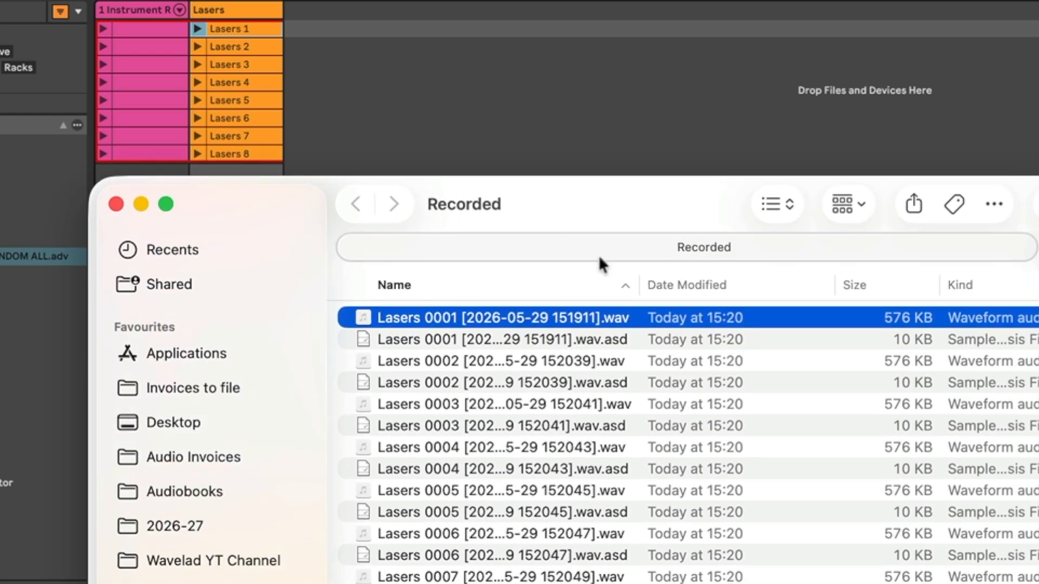
Step: Extend the file selection to the Lasers 0002 through Lasers 0008 WAV files, leaving out the .asd files
left_click(585, 361, "super")
left_click(601, 405, "super")
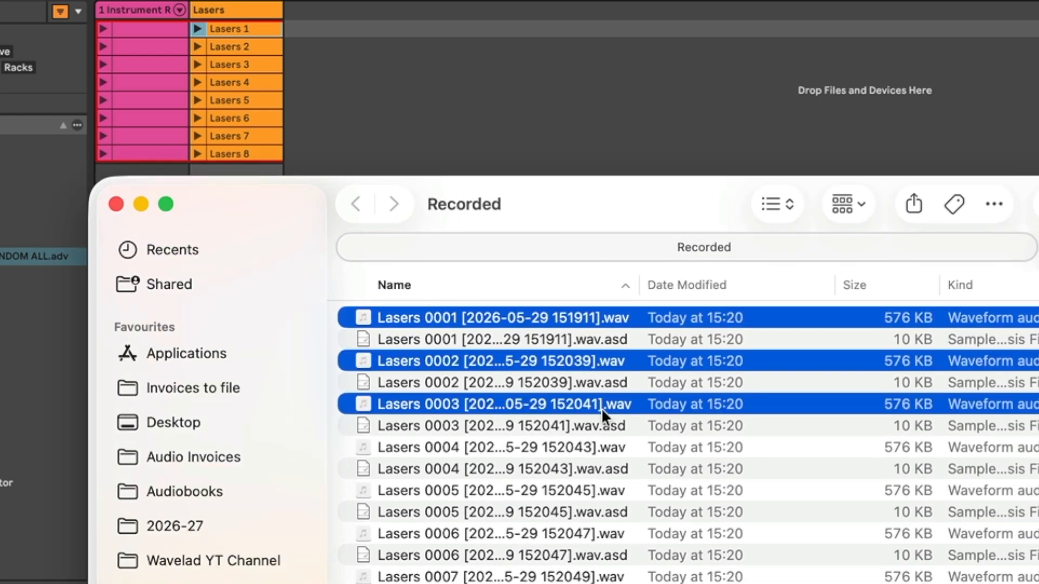
left_click(606, 448, "super")
left_click(607, 490, "super")
left_click(612, 534, "super")
left_click(615, 580, "super")
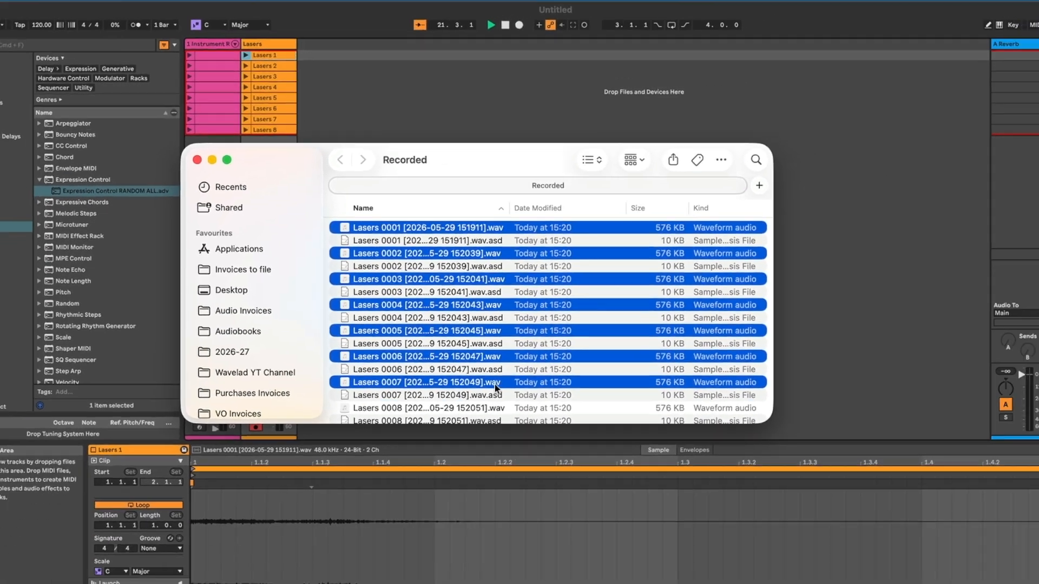
left_click(499, 409, "super")
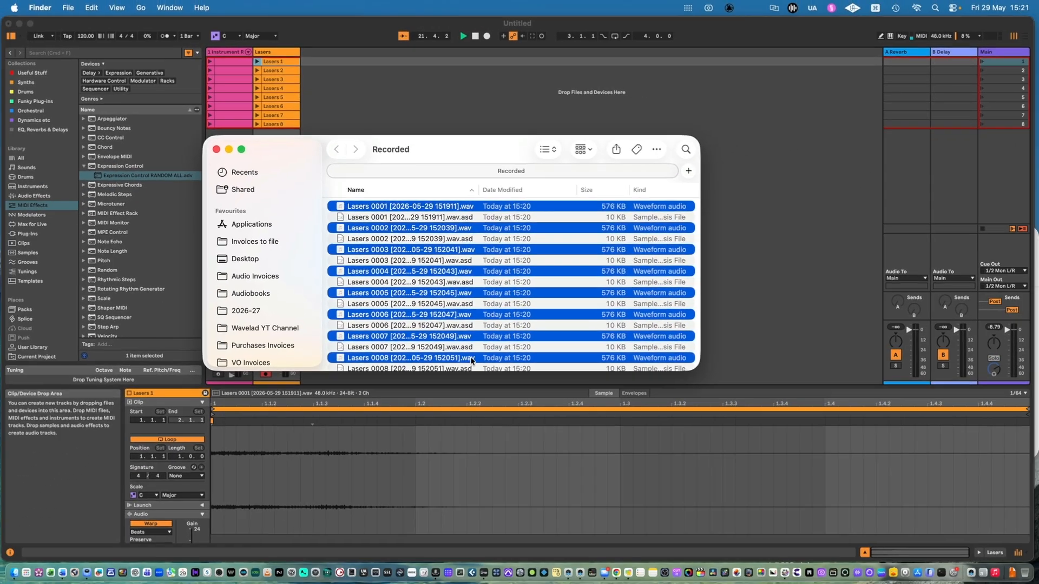